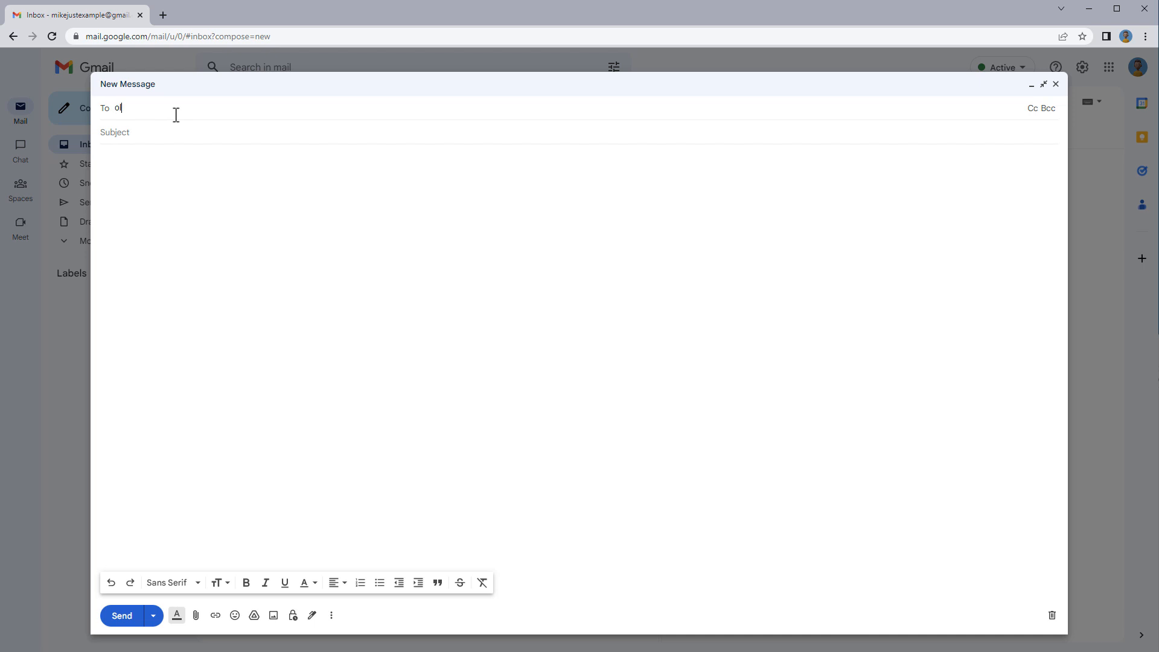
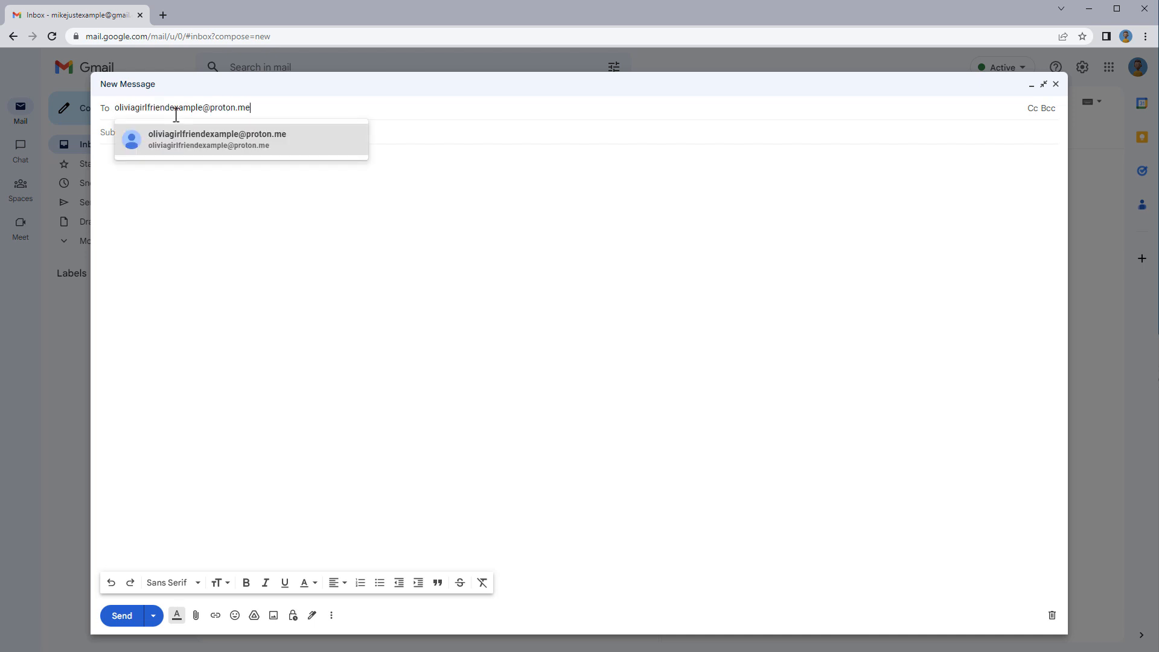
# Address a new message to the recipient's e-mail address, accepting the autocomplete suggestion
pyautogui.click(176, 145)
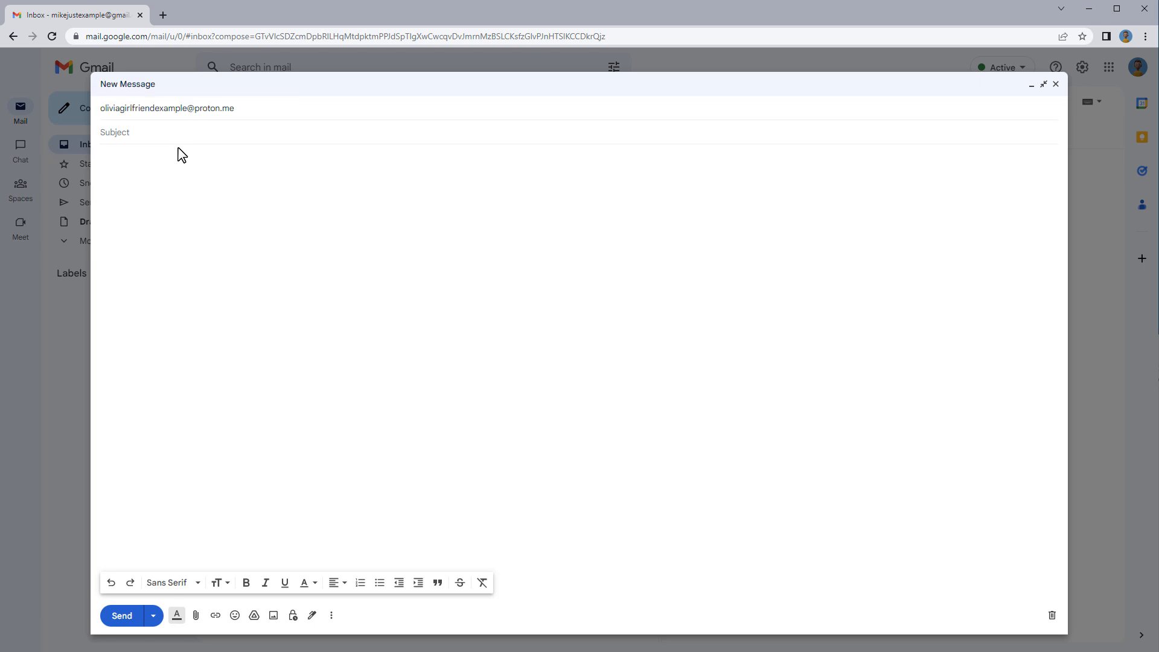
# Enter subject 'Vacations trip', then write the greeting, opening paragraph and attached-photos sentence
pyautogui.write('Vacations trip')
pyautogui.press('Tab')
pyautogui.write('Dear Olivia,')
pyautogui.press('Return')
pyautogui.press('Return')
pyautogui.write('I hope this message finds you well. As we plan our upcoming vacation, I have been researching some potential destinations and have become particularly excited about the idea of visiting Spain. The country offers a wealth of amazing experiences that I think we would both enjoy.')
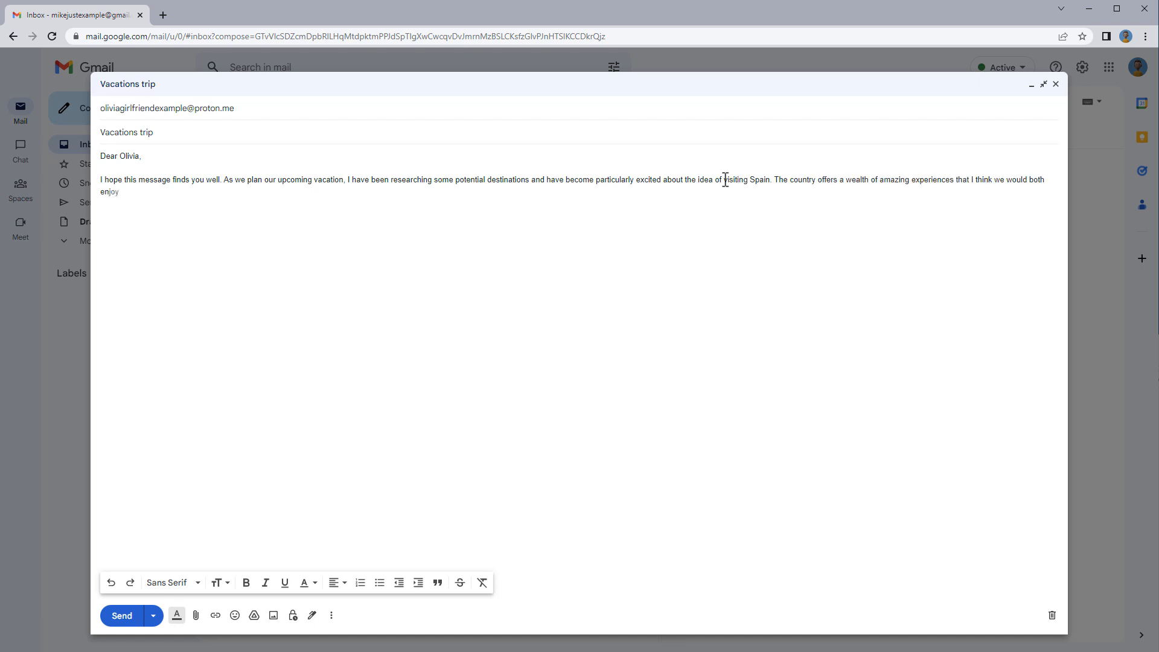
pyautogui.press('Return')
pyautogui.press('Return')
pyautogui.write('I have attached some photos of places I would love to visit, including the stunning Sagrada Familia Cathedral.')
# Add the link sentence, Spanish dishes paragraph, closing sentence and 'With all my love,' sign-off with the sender's name
pyautogui.press('Return')
pyautogui.press('Return')
pyautogui.write('Here is a link with other pictures you might want to look at!')
pyautogui.press('Return')
pyautogui.press('Return')
pyautogui.write('Additionally, I have compiled a list of traditional Spanish dishises that I would be thrilled to try during our trip.')
pyautogui.press('Return')
pyautogui.press('Return')
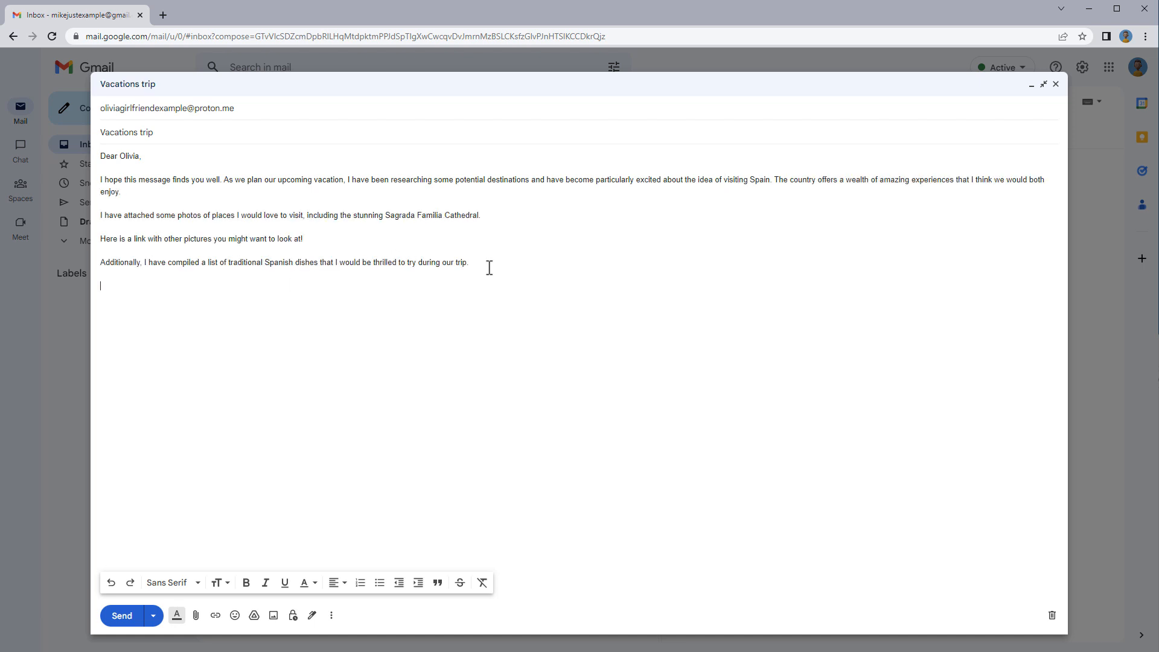
pyautogui.write('If this idea piques your interest, I would be happy to start planning our trip immediately. Please let me know what you think.')
pyautogui.press('Return')
pyautogui.press('Return')
pyautogui.write('With all my love,')
pyautogui.press('Return')
pyautogui.press('Return')
pyautogui.write('Mike')
pyautogui.press('Return')
pyautogui.press('Return')
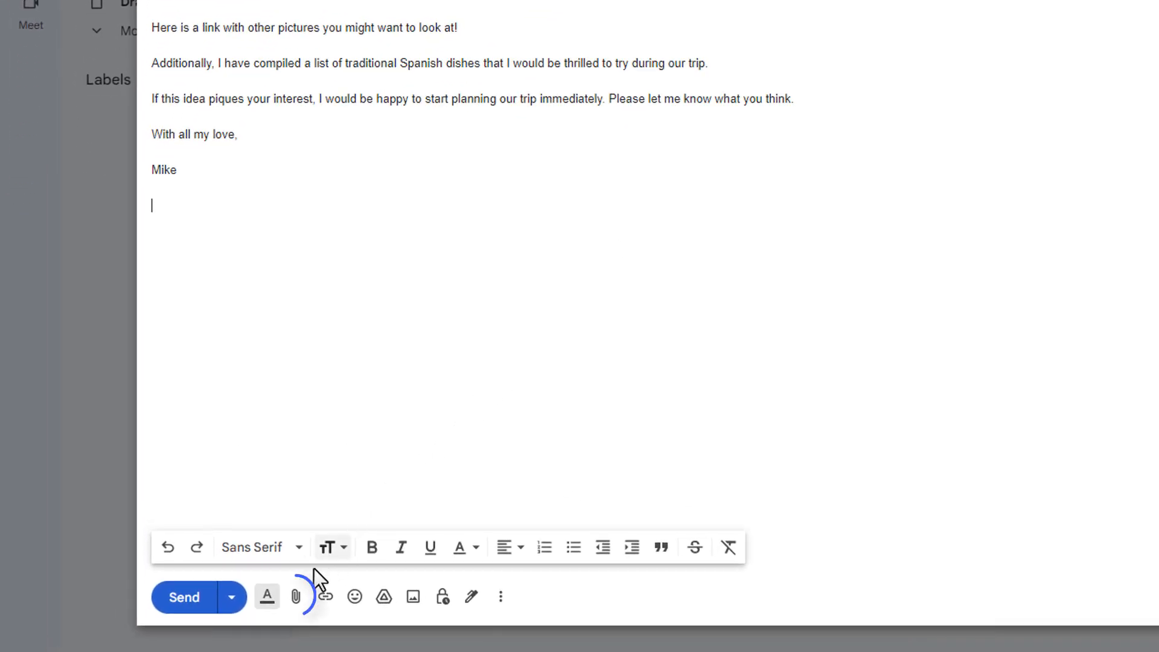
# Attach the Seville, Madrid, Granada and Barcelona JPGs from the Vacations folder
pyautogui.click(292, 606)
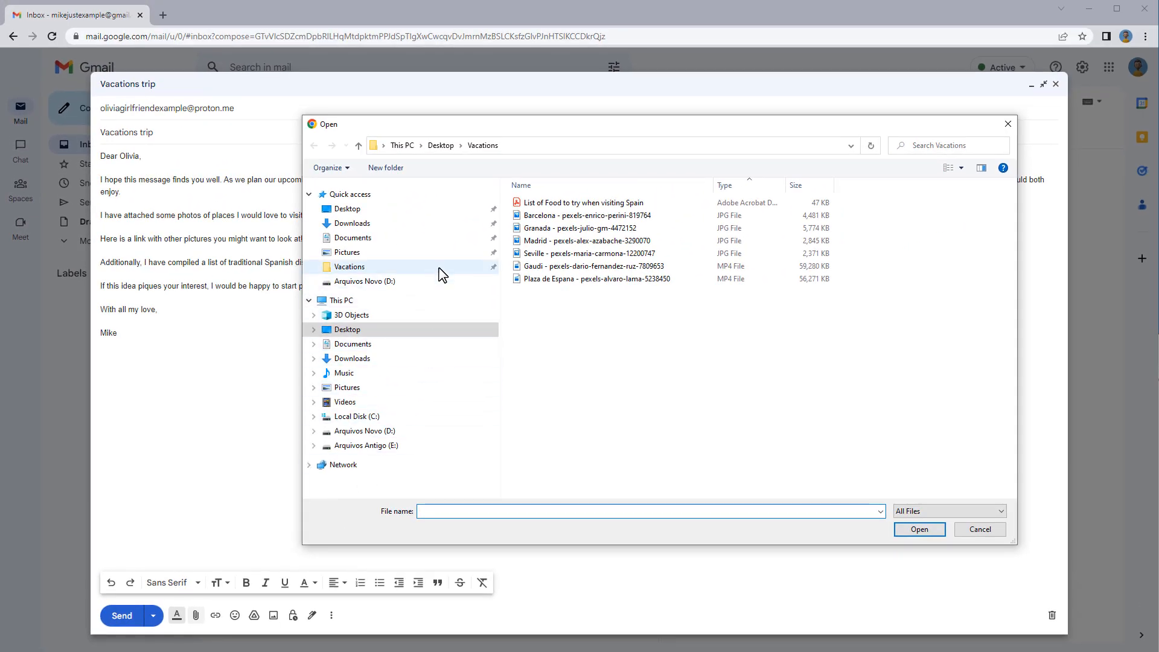
pyautogui.click(584, 185)
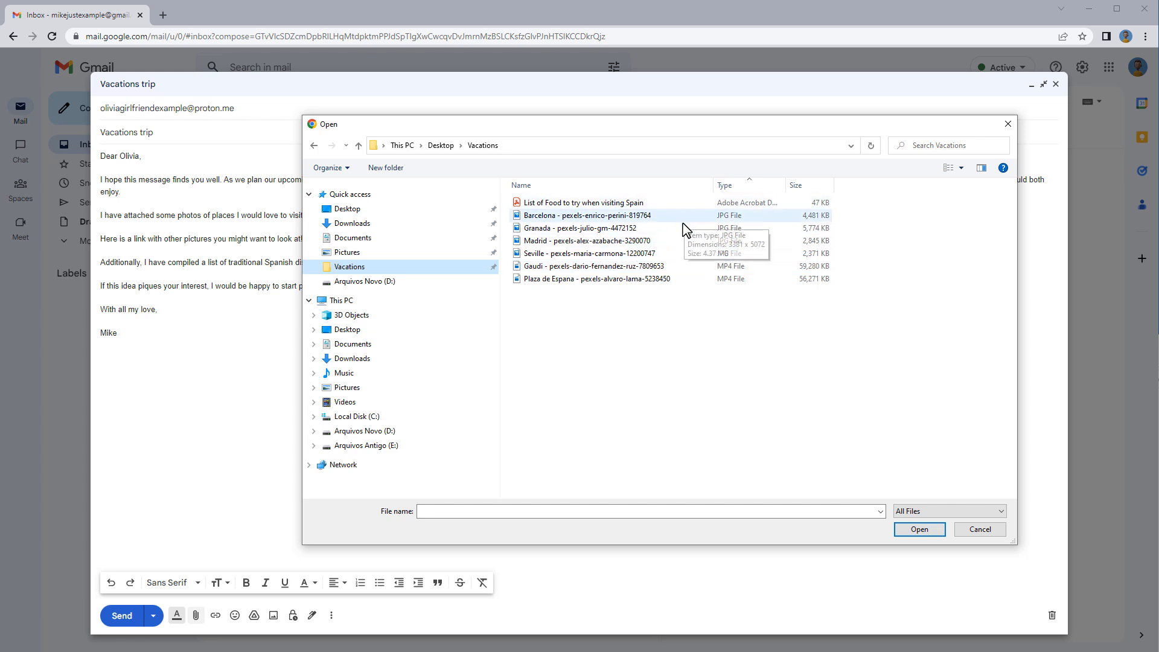
pyautogui.click(622, 257)
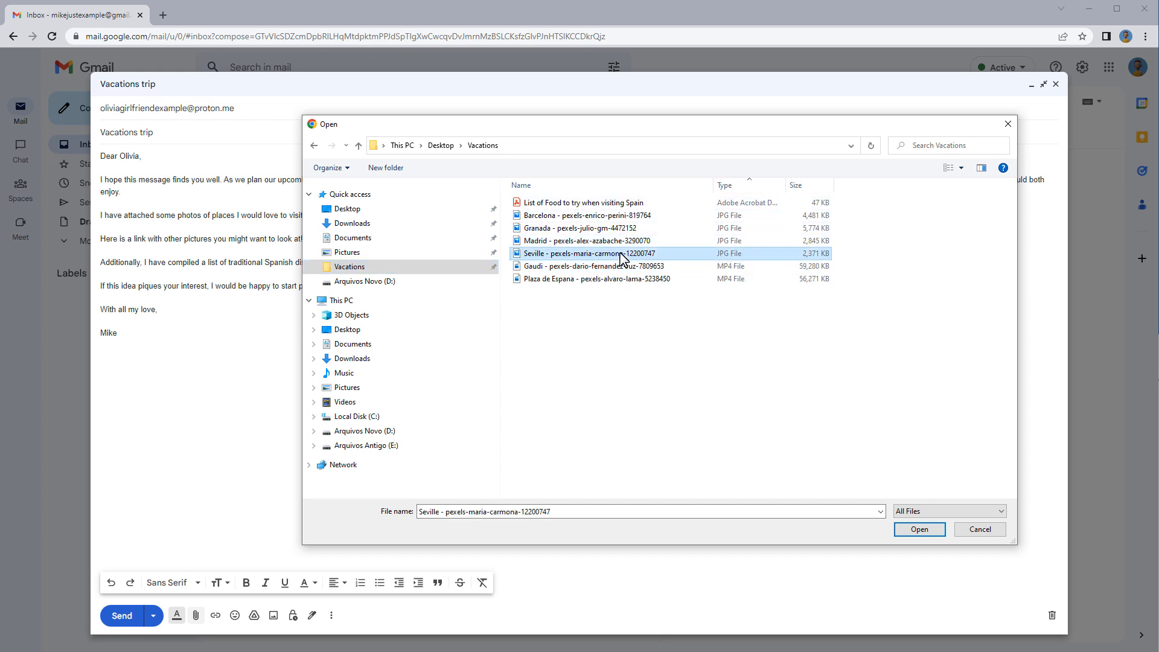
pyautogui.keyDown('ctrl'); pyautogui.click(622, 243); pyautogui.keyUp('ctrl')
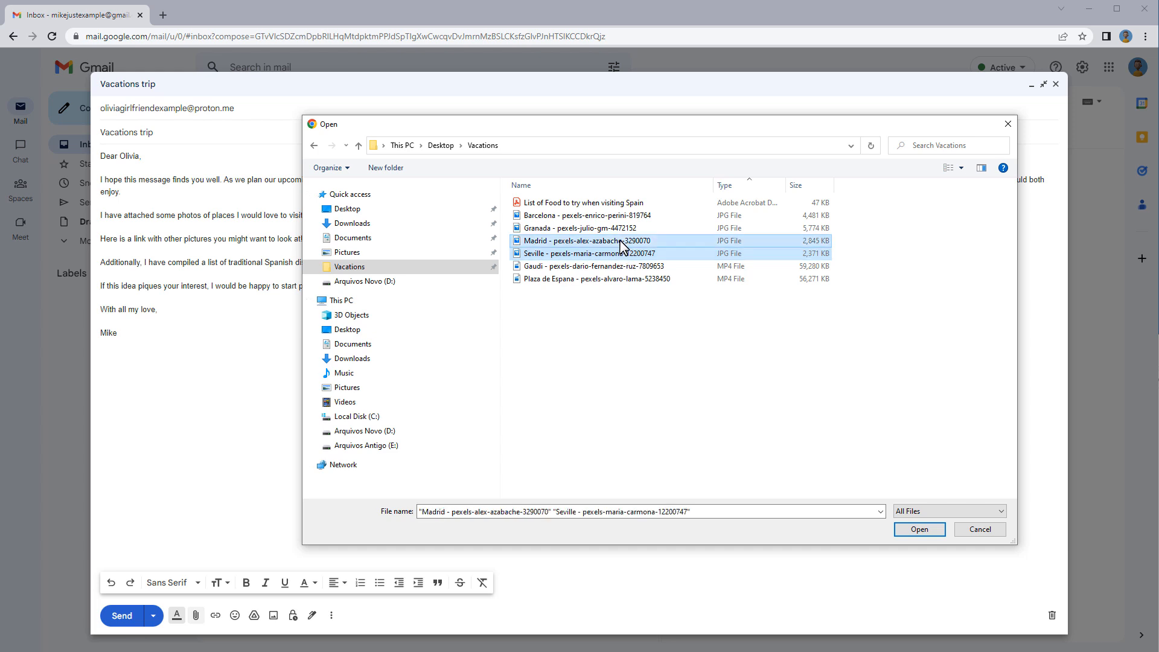
pyautogui.keyDown('ctrl'); pyautogui.click(622, 228); pyautogui.keyUp('ctrl')
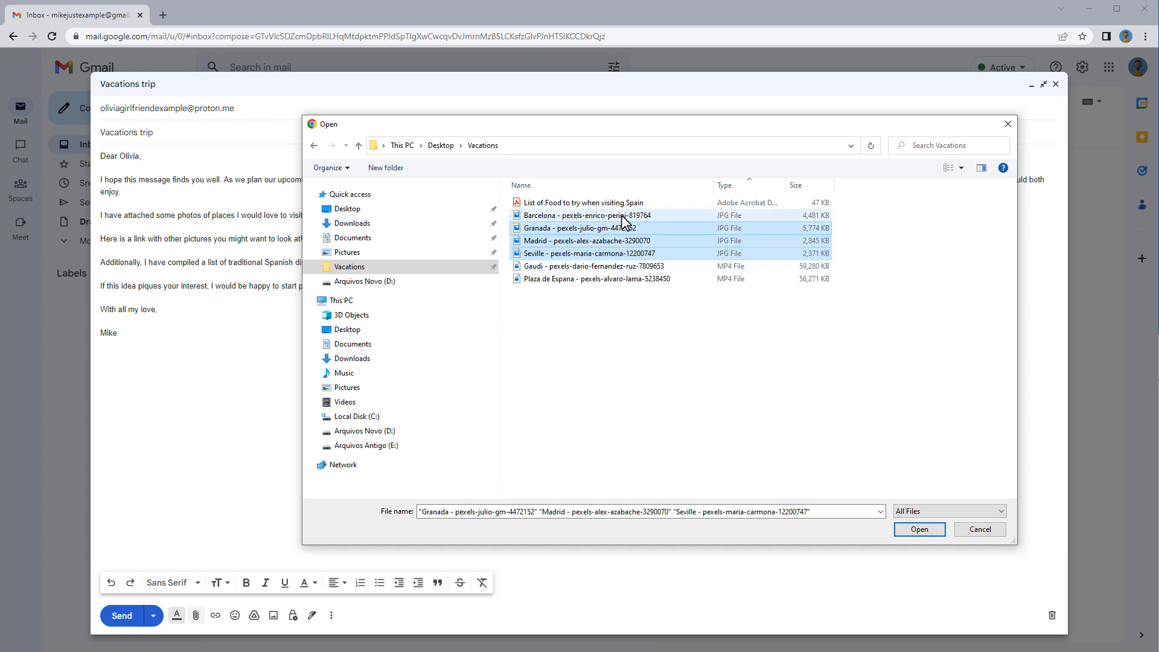
pyautogui.keyDown('ctrl'); pyautogui.click(624, 217); pyautogui.keyUp('ctrl')
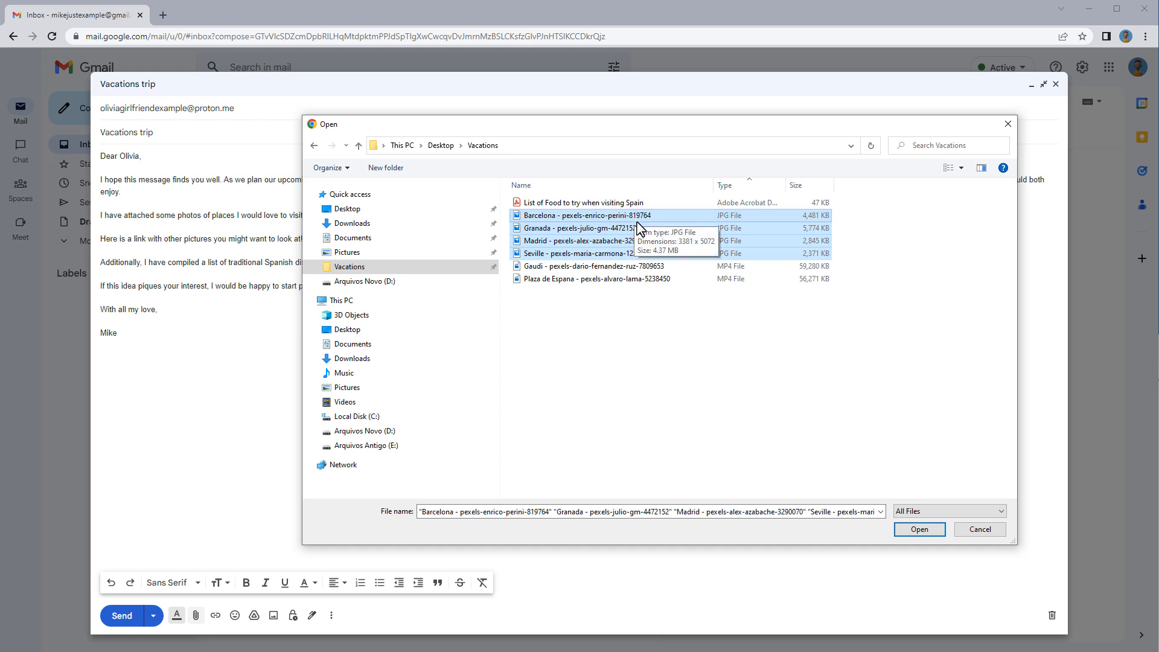
pyautogui.click(919, 529)
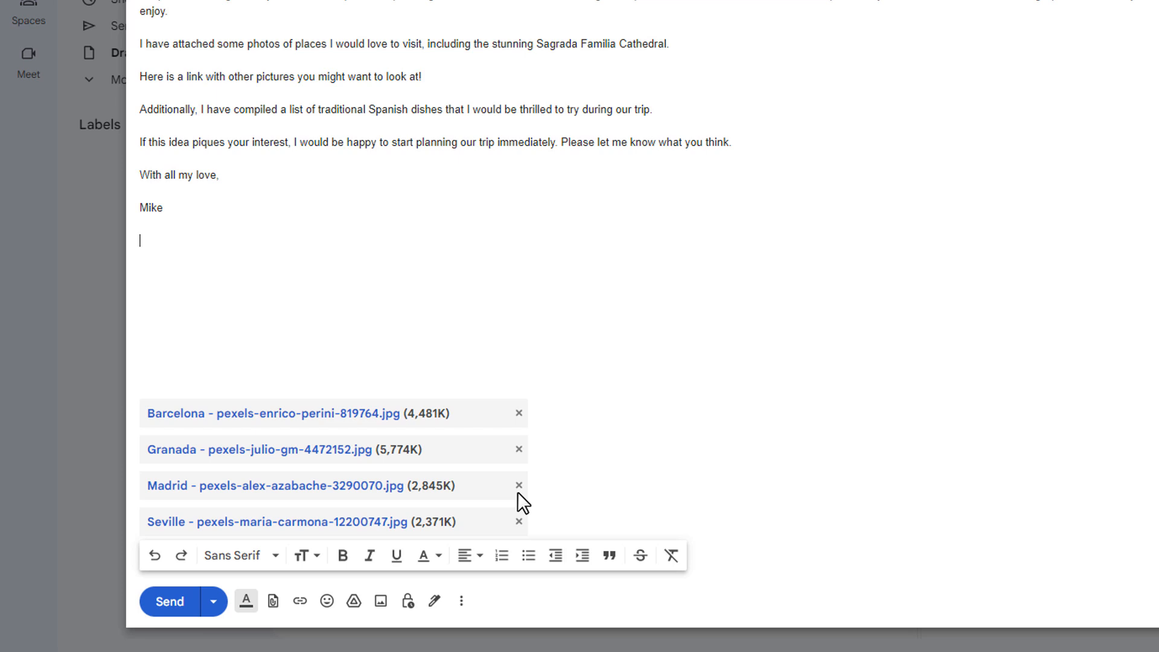
# Remove the Barcelona attachment and insert an empty line after the Cathedral sentence
pyautogui.click(519, 414)
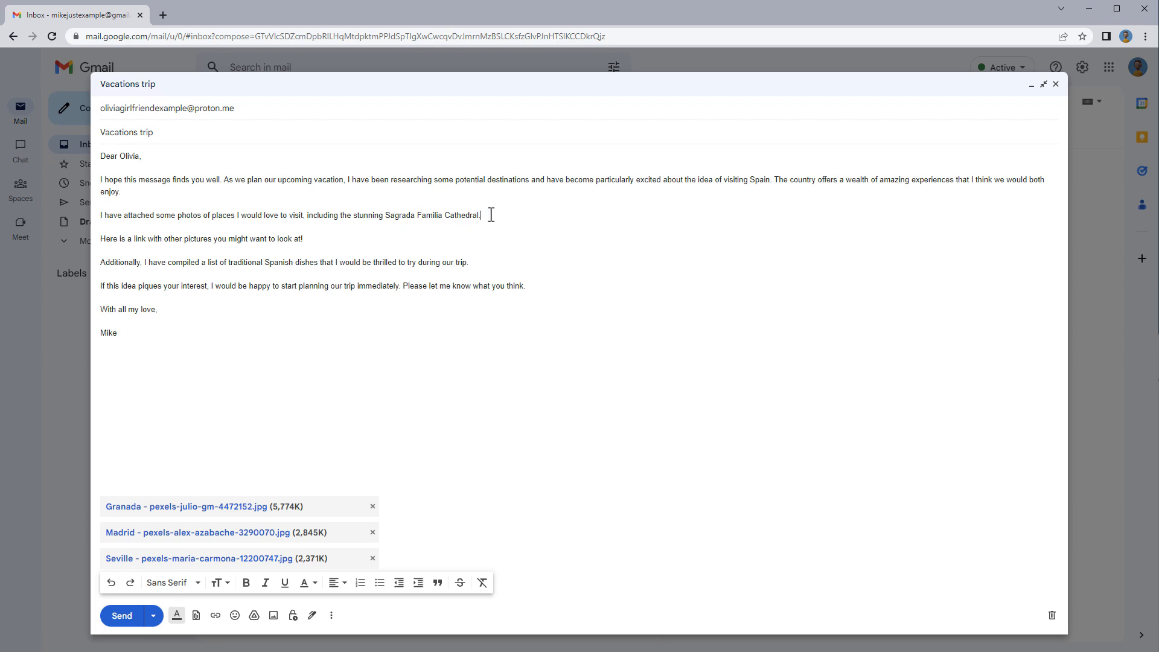
pyautogui.press('Return')
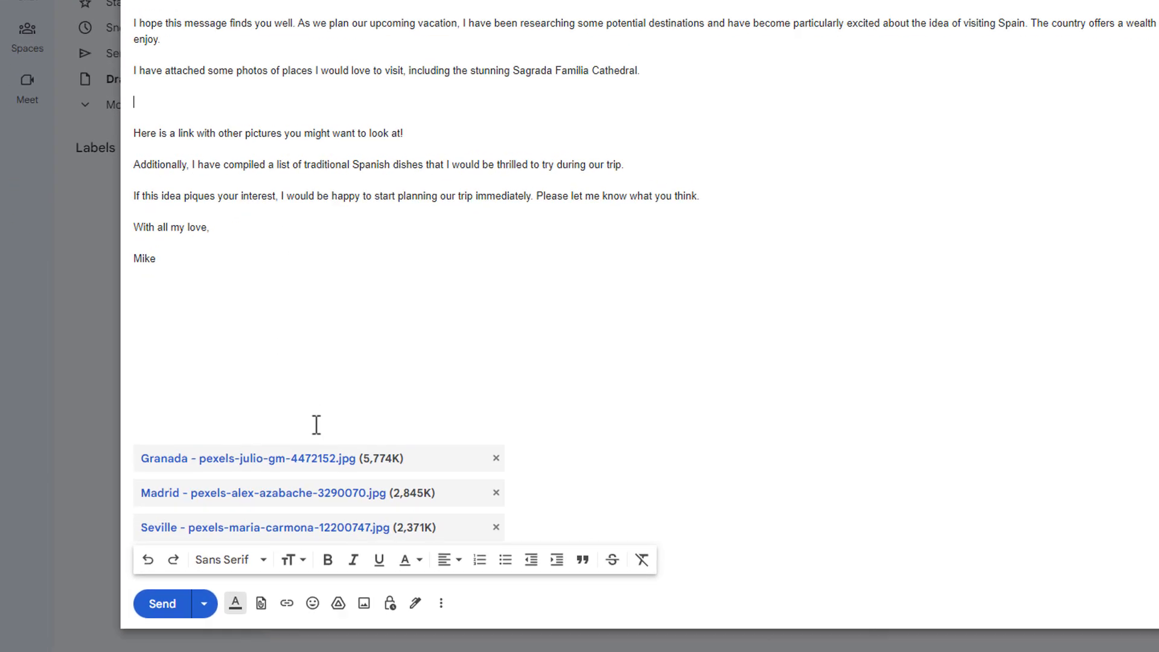
# Insert the Barcelona JPG from the computer as an inline photo in the body
pyautogui.click(482, 596)
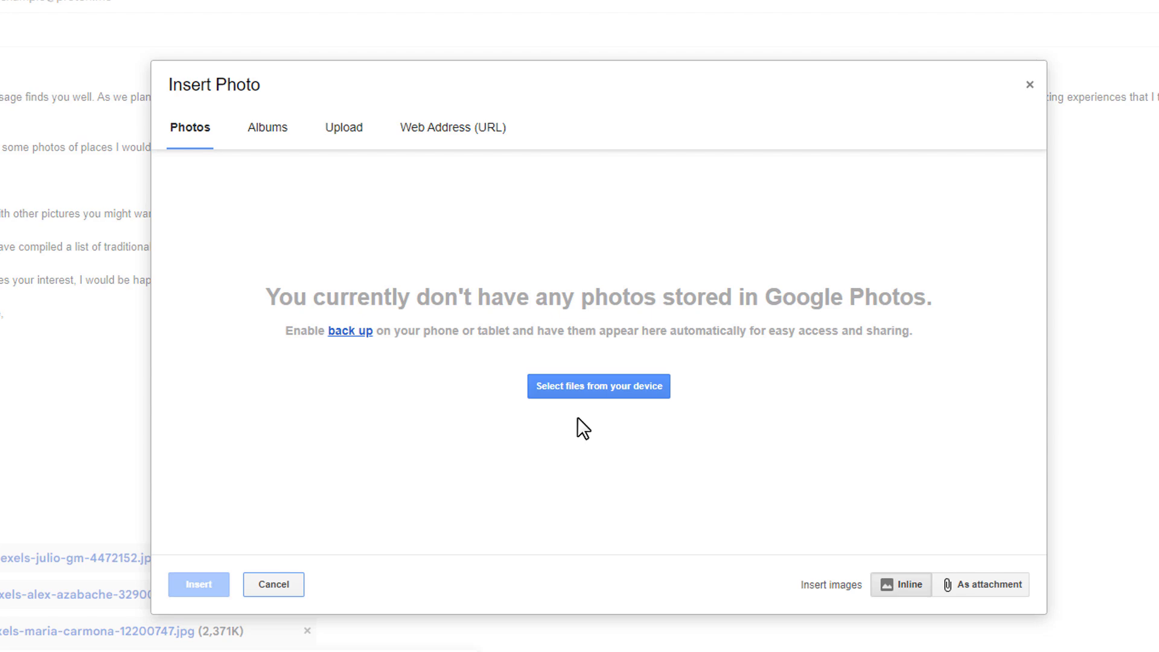
pyautogui.click(611, 384)
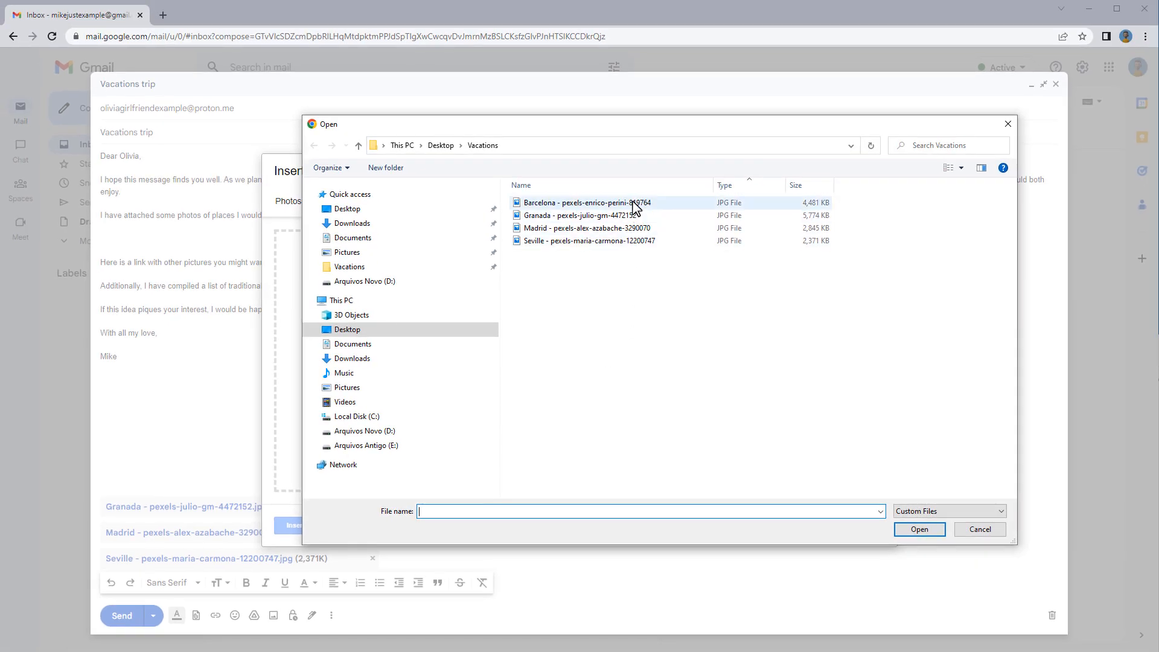
pyautogui.click(673, 136)
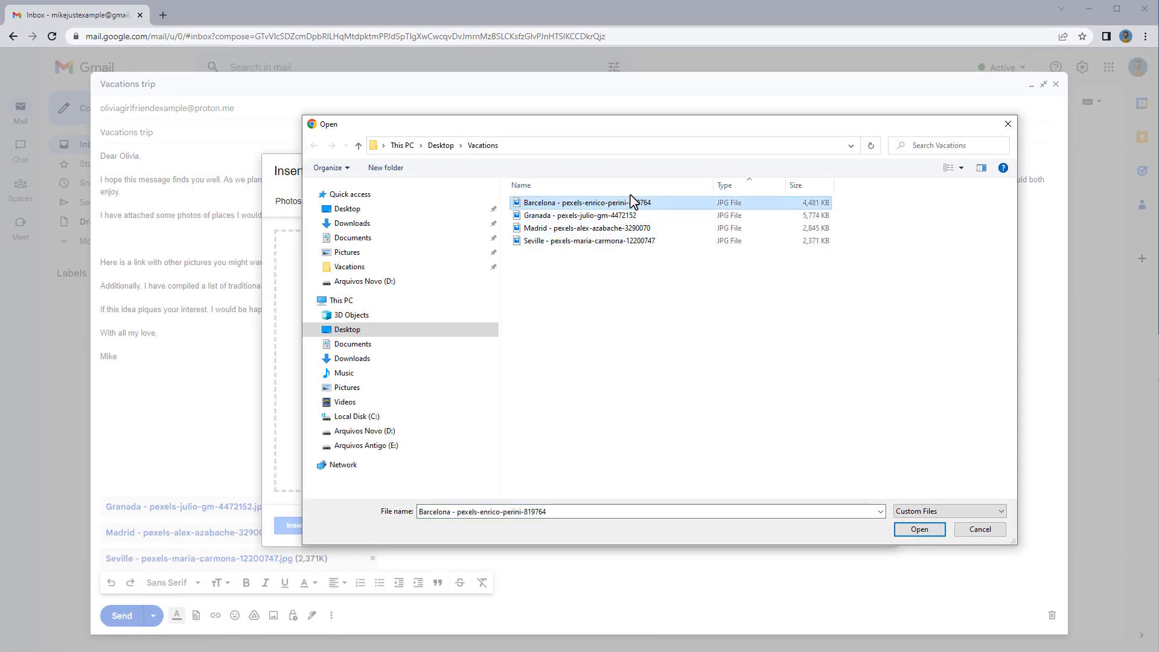
pyautogui.click(919, 529)
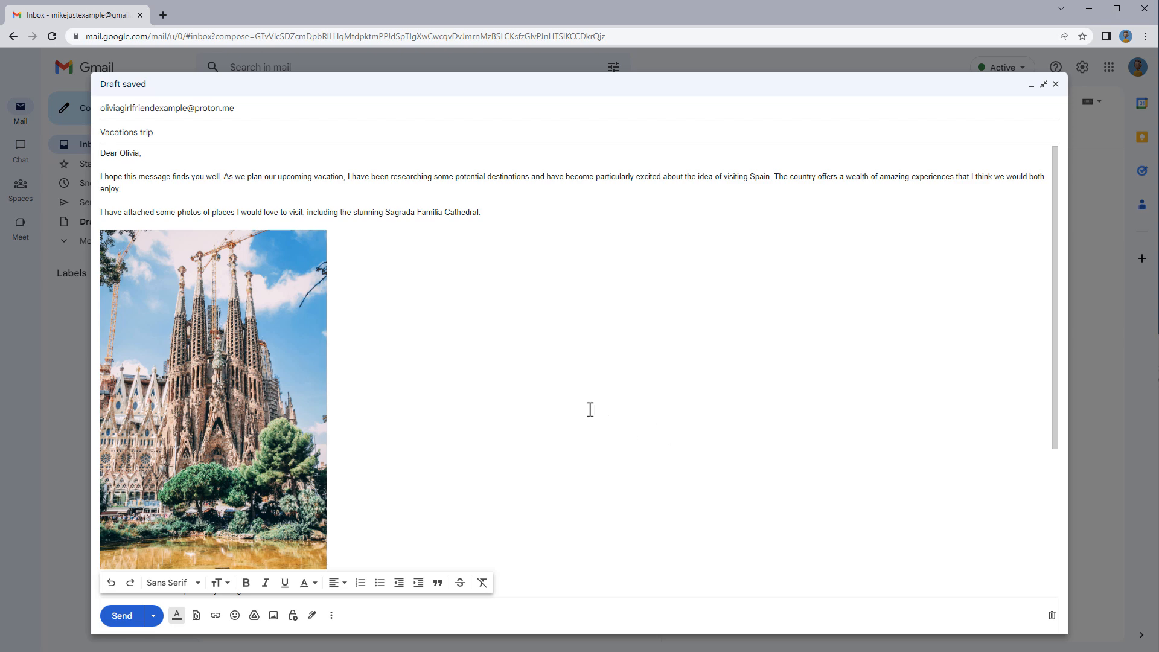
# Shrink the inline Sagrada Familia photo by dragging its corner handle inward
pyautogui.scroll(-2, 577, 404)
pyautogui.scroll(2, 482, 393)
pyautogui.scroll(-1, 277, 385)
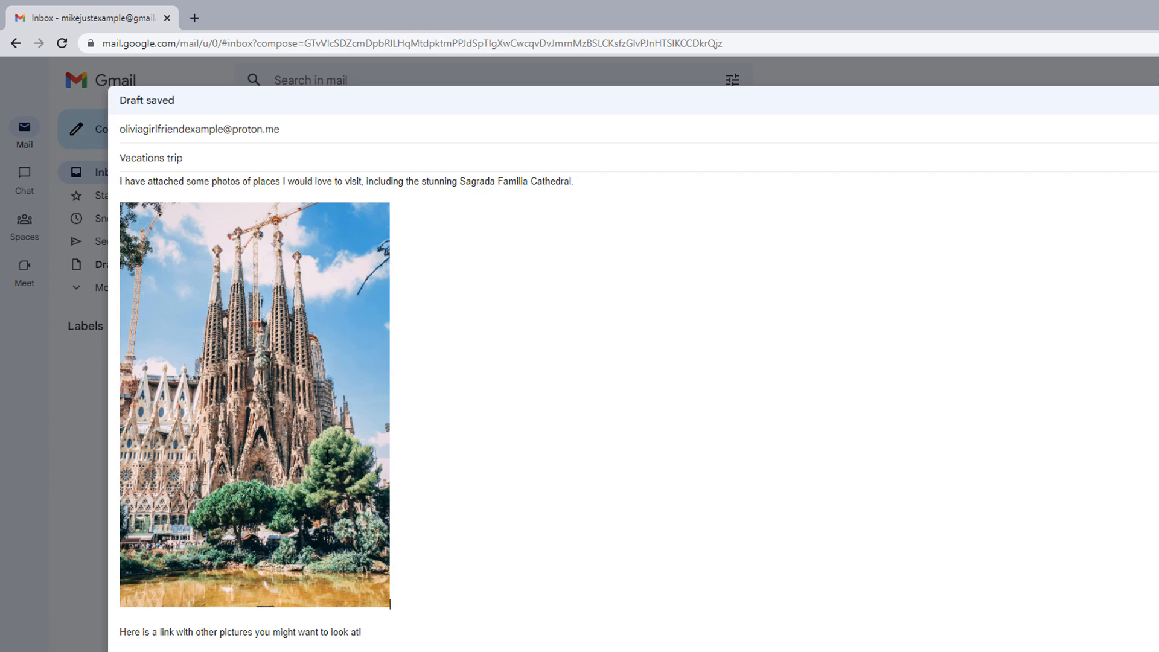
pyautogui.click(326, 456)
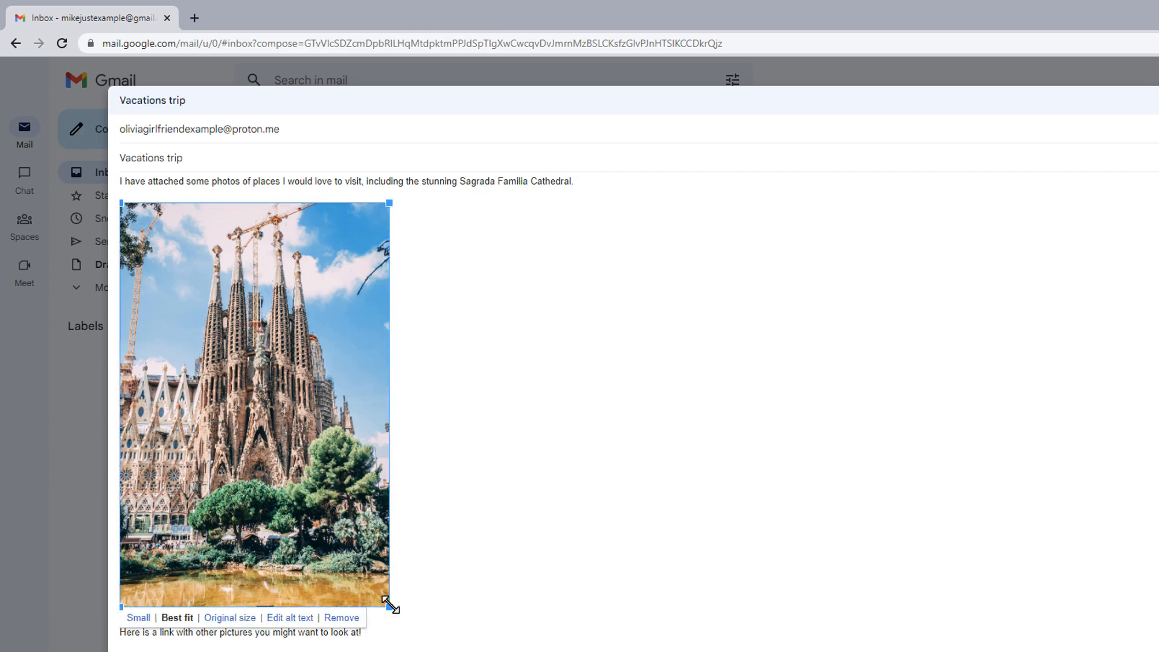
pyautogui.moveTo(389, 605); pyautogui.dragTo(310, 499)
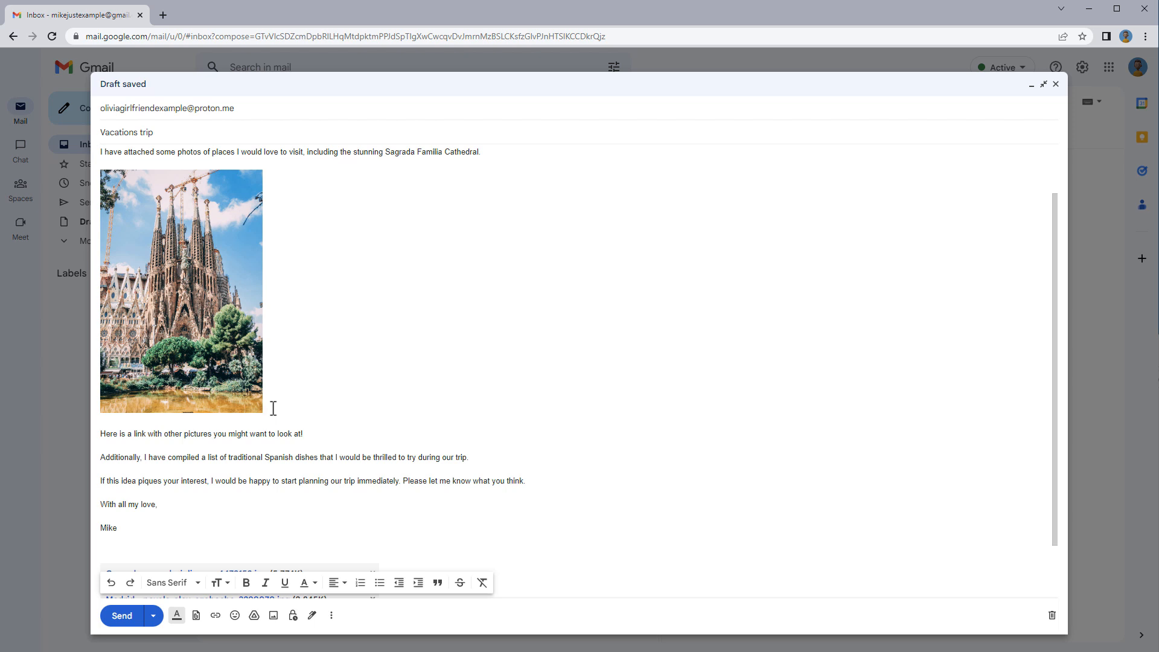
# Add a blank line below the photo and bring up the Vacations folder window
pyautogui.click(273, 408)
pyautogui.press('Return')
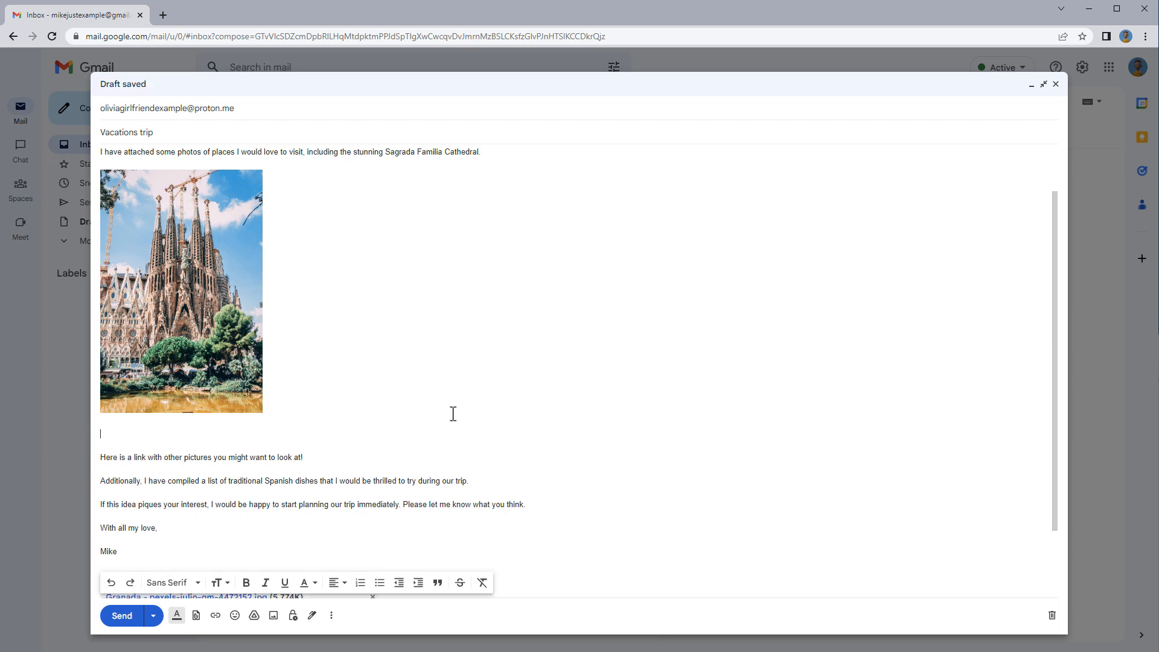
pyautogui.hotkey('alt', 'Tab')
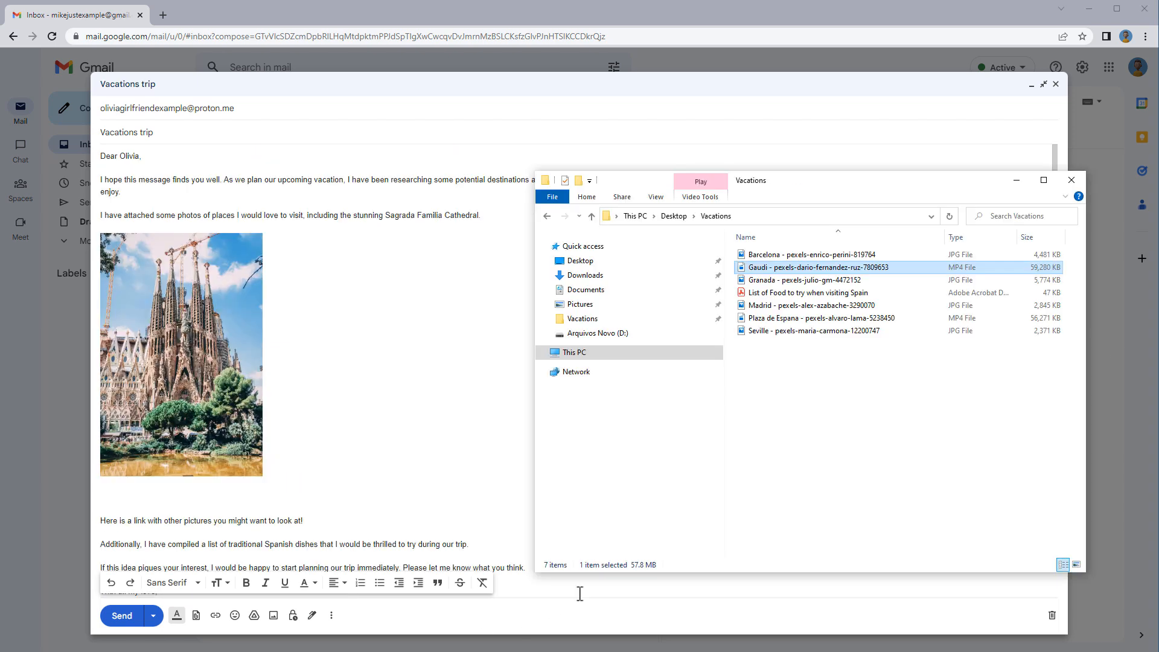
# Drag the Granada Alhambra photo into the body, then delete it so only Sagrada Familia remains
pyautogui.click(861, 281)
pyautogui.moveTo(856, 282); pyautogui.dragTo(458, 337)
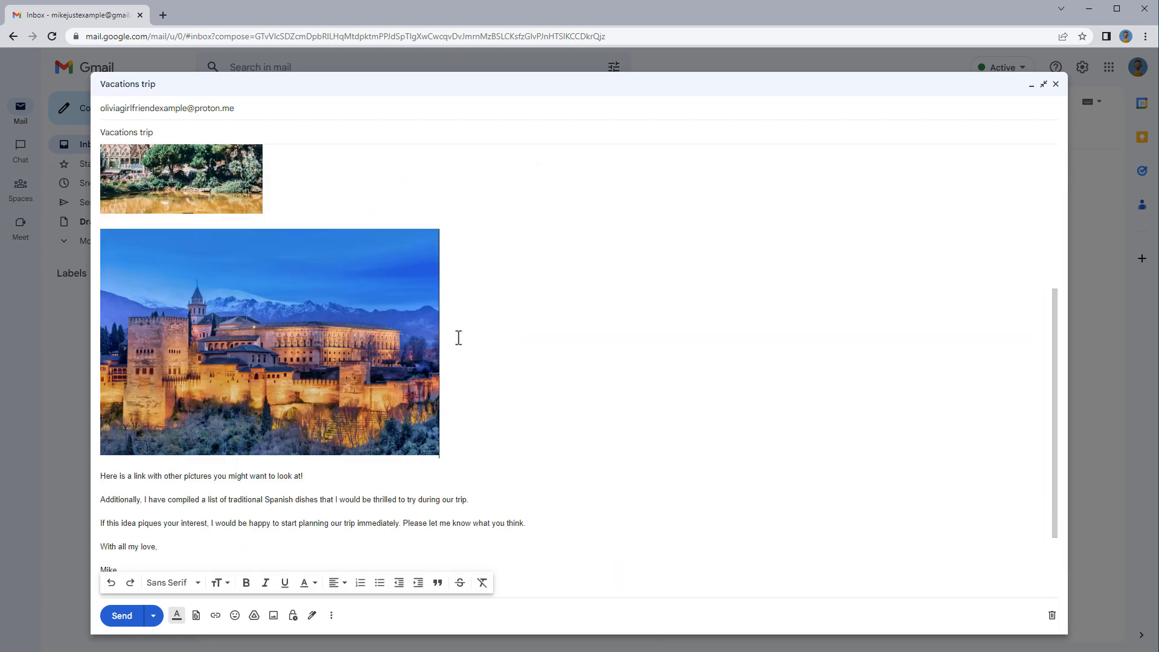
pyautogui.click(393, 341)
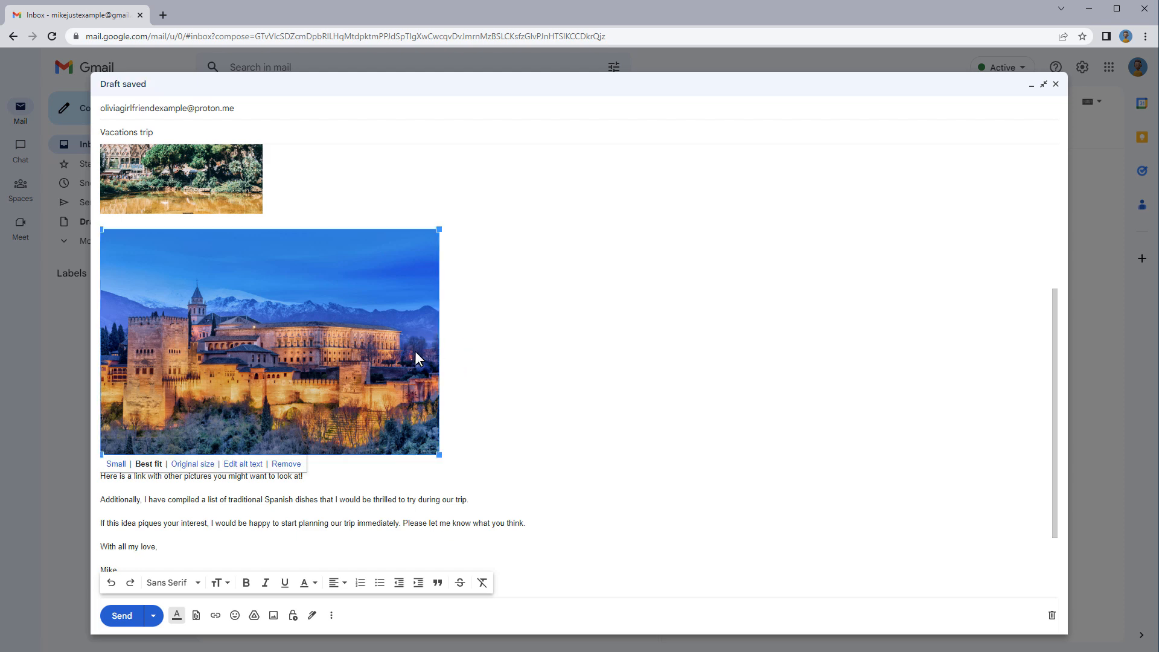
pyautogui.click(452, 443)
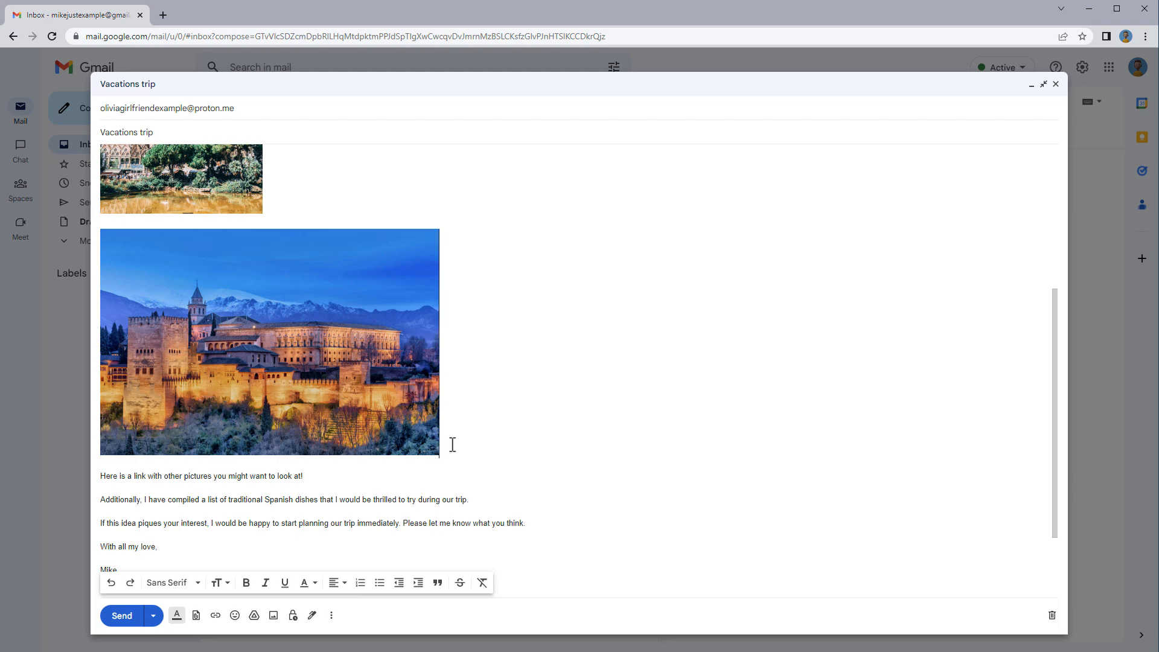
pyautogui.press('BackSpace')
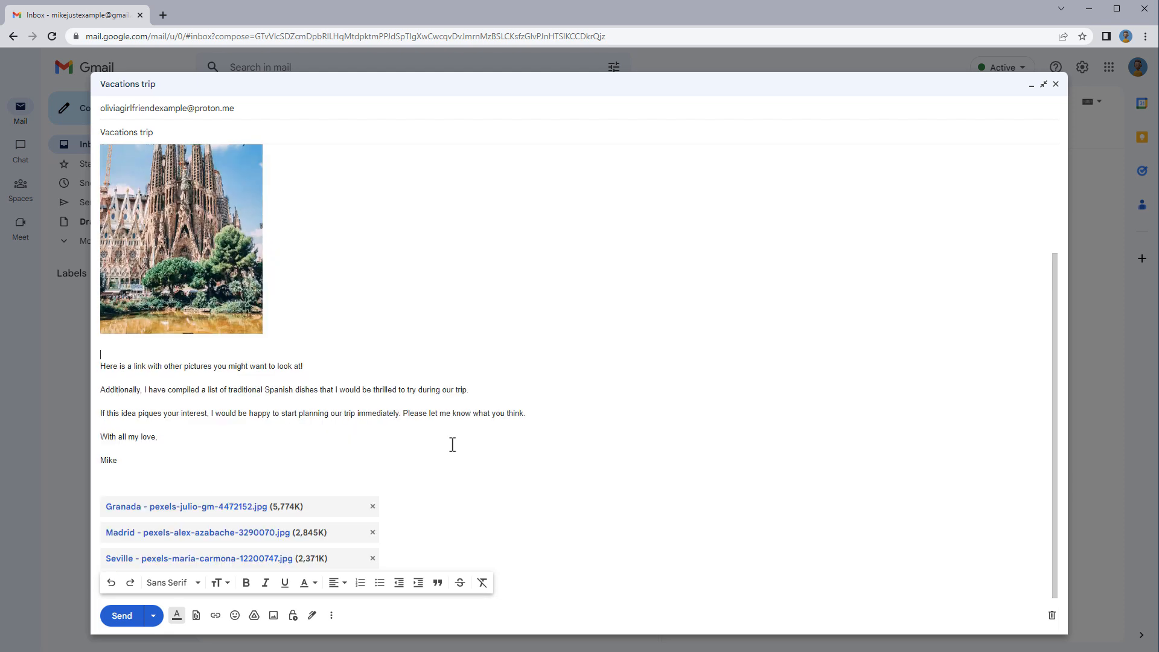
pyautogui.scroll(2, 237, 471)
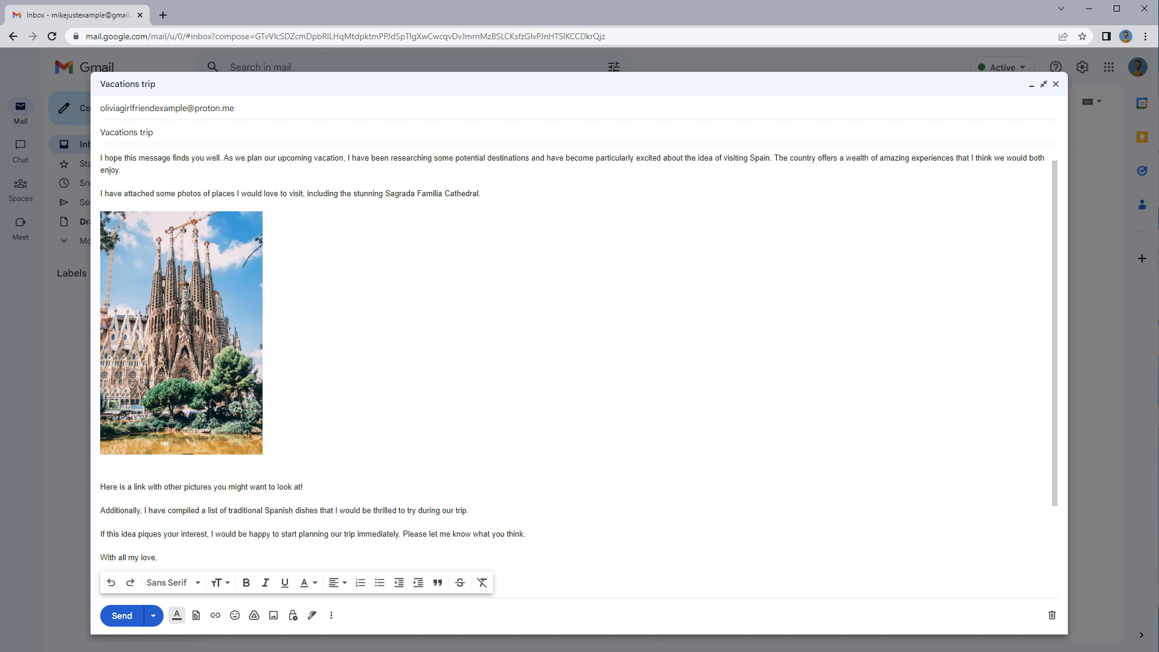
# Drag in the 'List of Food to try when visiting Spain' PDF and add a blank line below the link sentence
pyautogui.hotkey('alt', 'Tab')
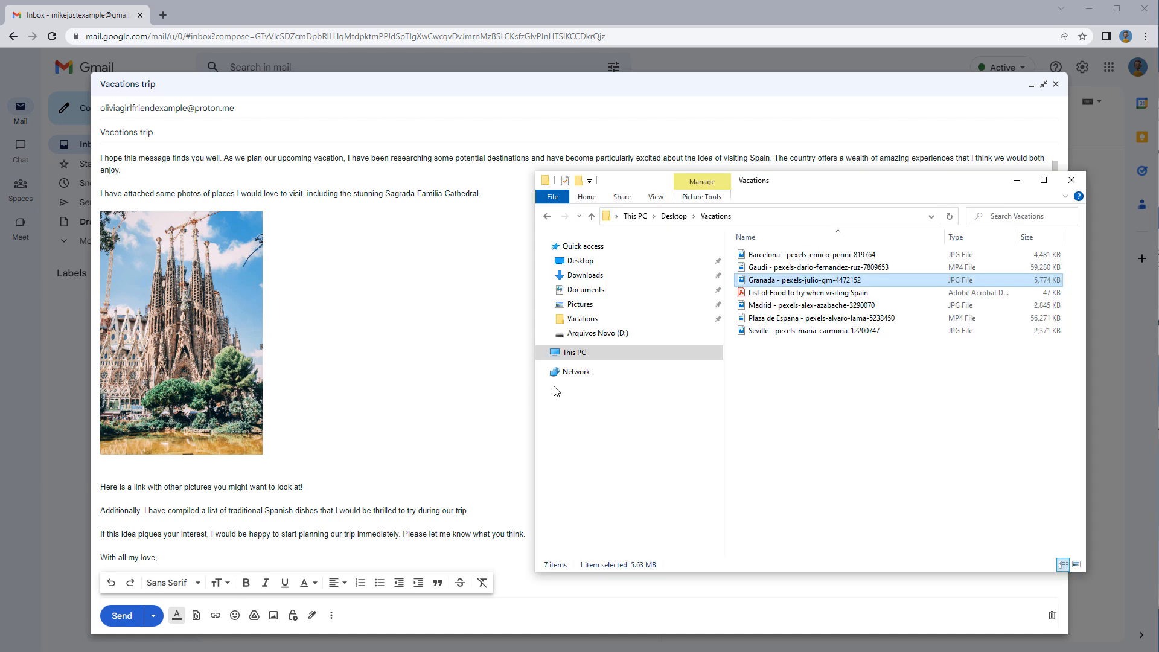
pyautogui.click(809, 295)
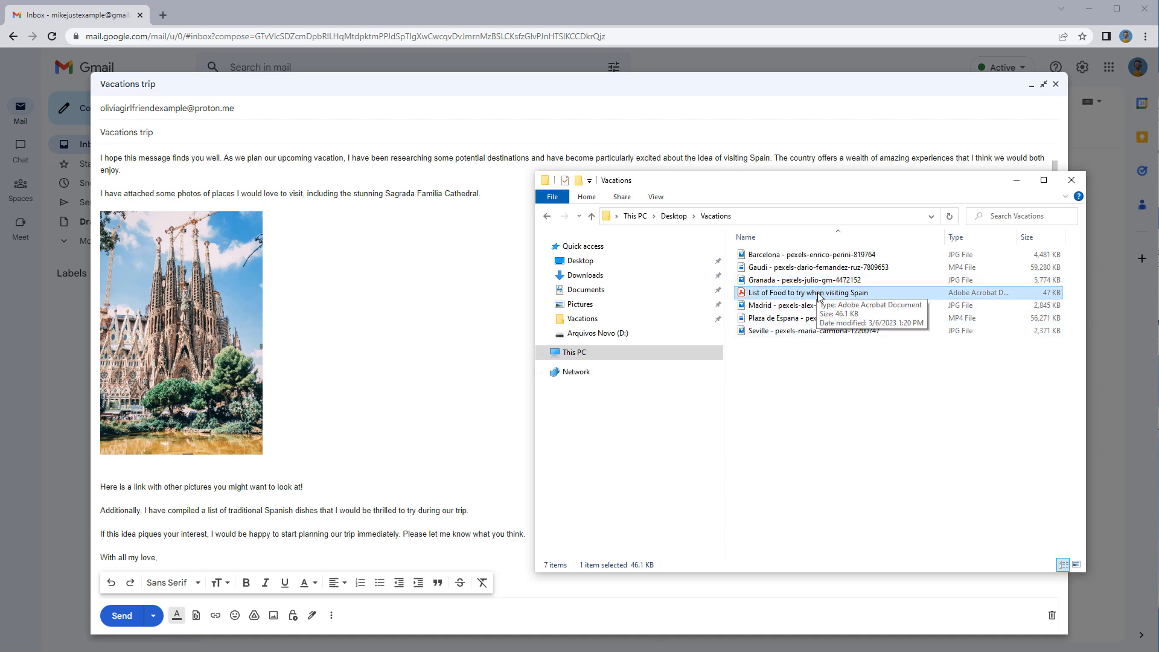
pyautogui.moveTo(818, 296); pyautogui.dragTo(668, 291)
pyautogui.moveTo(520, 290); pyautogui.dragTo(421, 297)
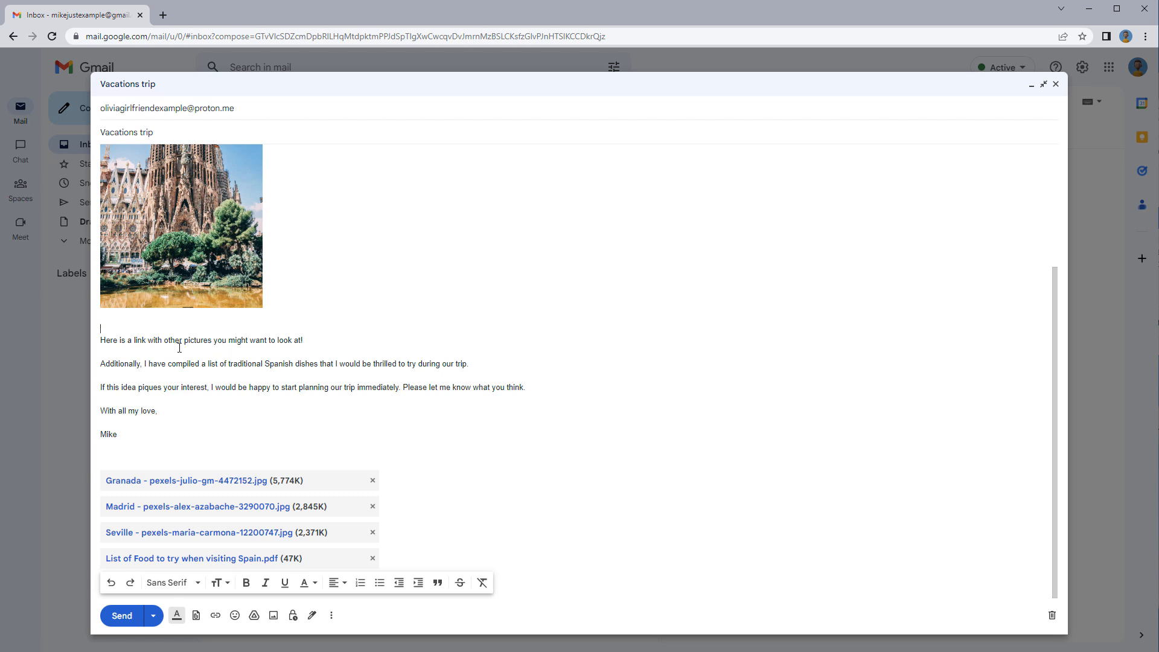
pyautogui.click(311, 339)
pyautogui.press('Return')
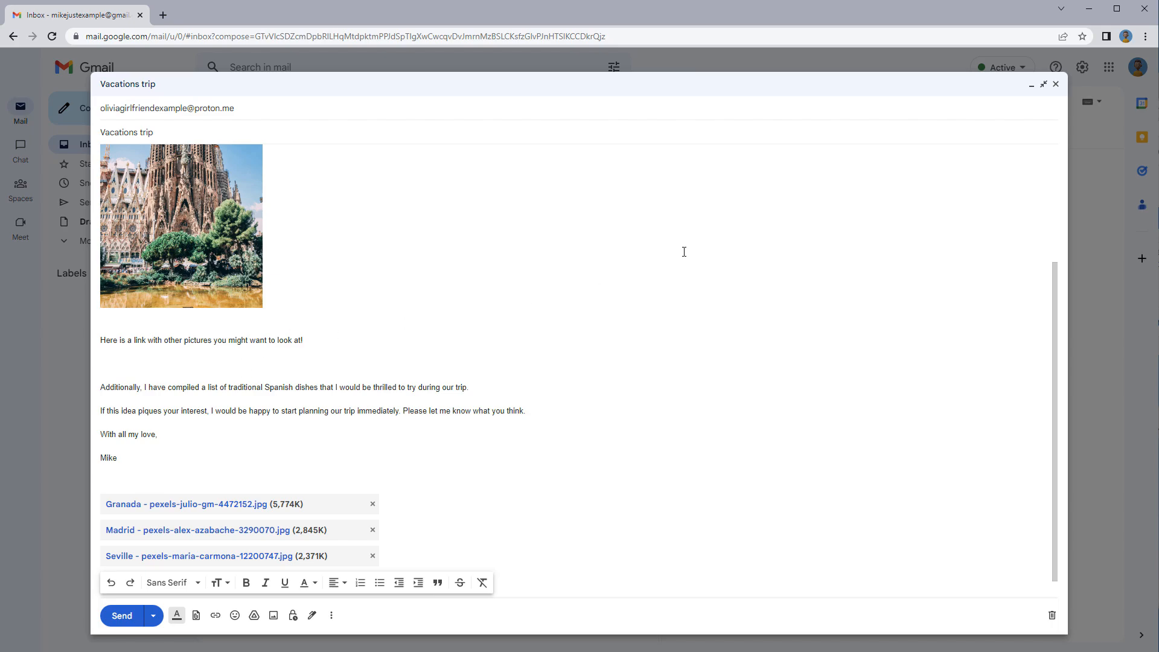
# Copy the Pexels Spain photos page address from the browser's address bar
pyautogui.hotkey('alt', 'Tab')
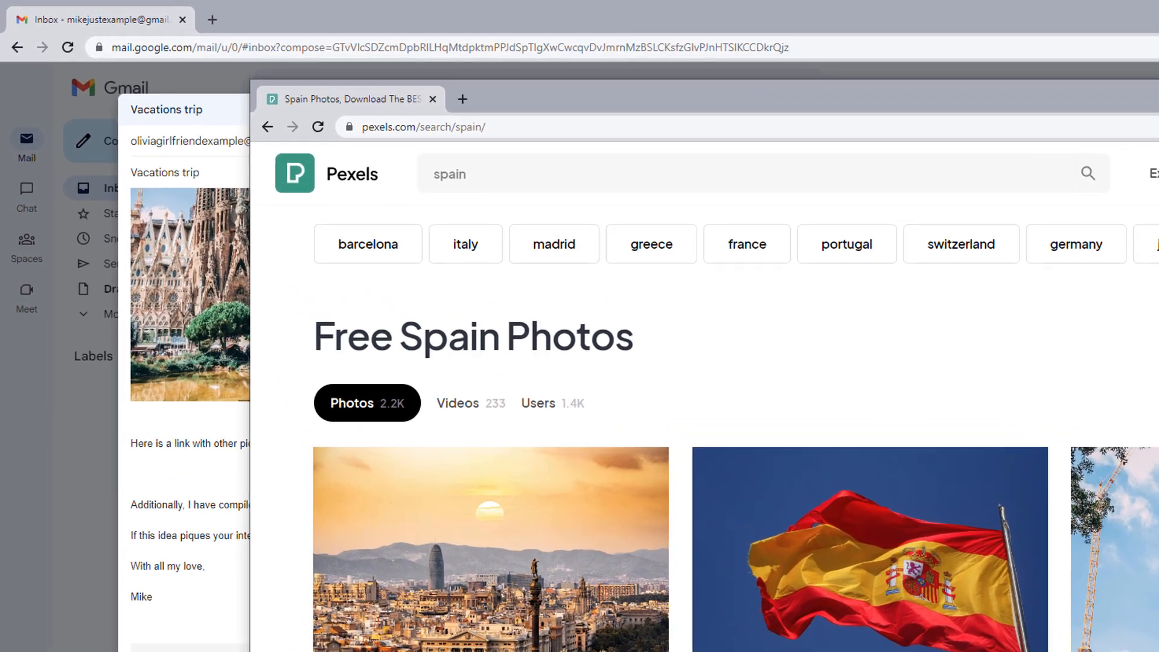
pyautogui.scroll(-5, 663, 392)
pyautogui.click(433, 110)
pyautogui.rightClick(434, 111)
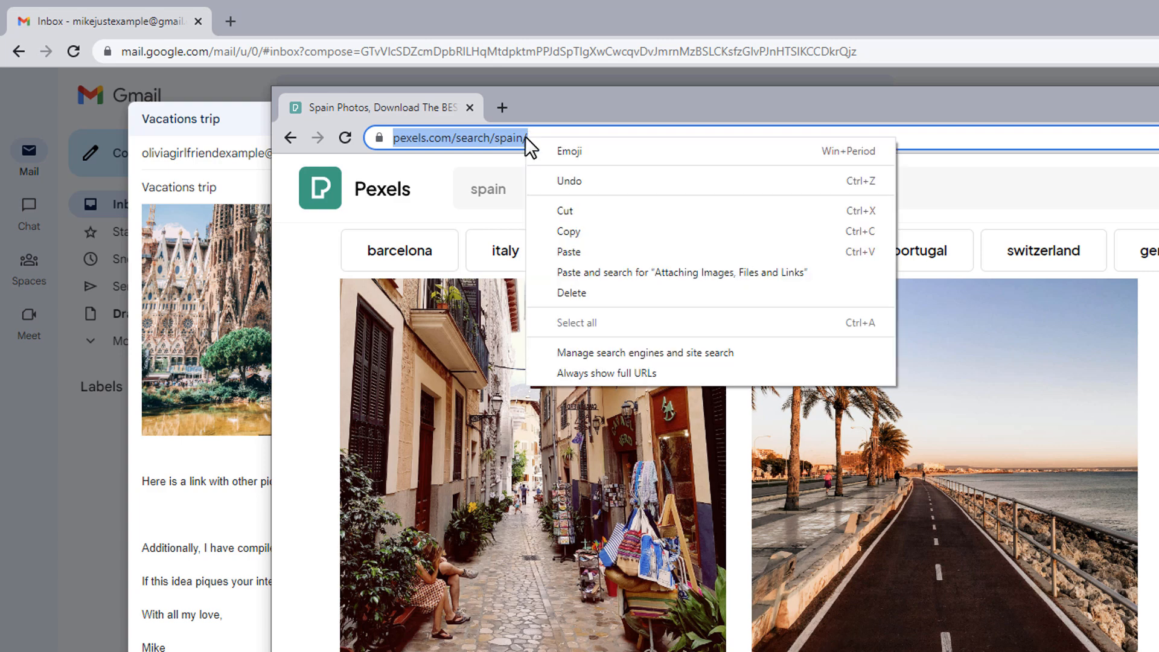
pyautogui.click(569, 231)
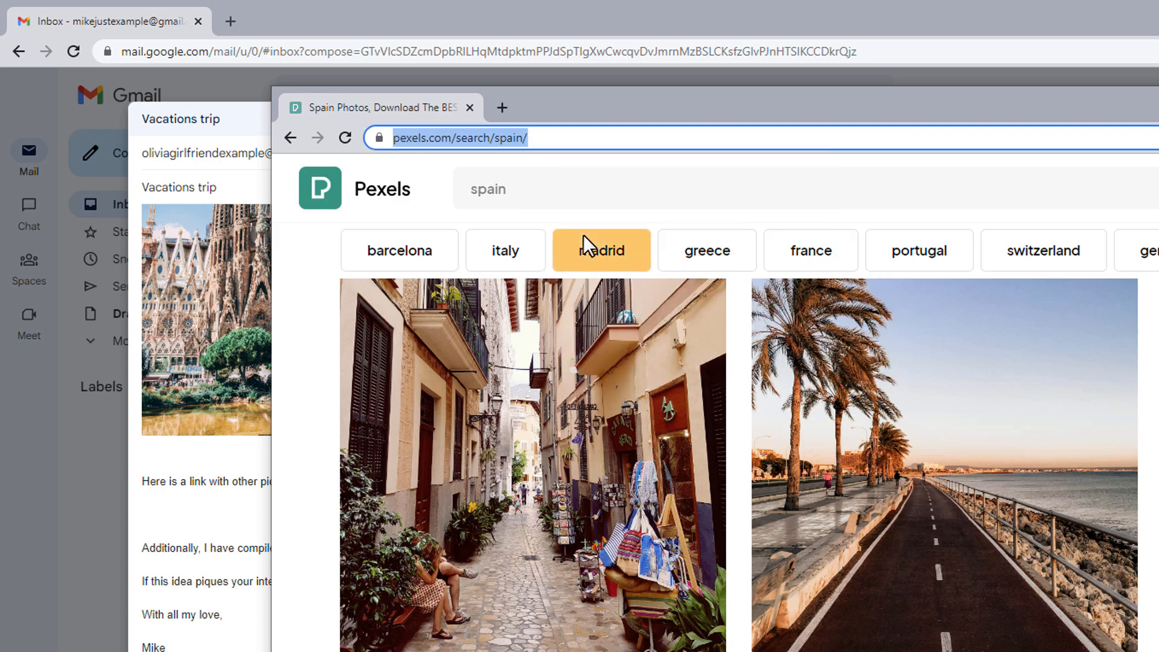
pyautogui.click(461, 21)
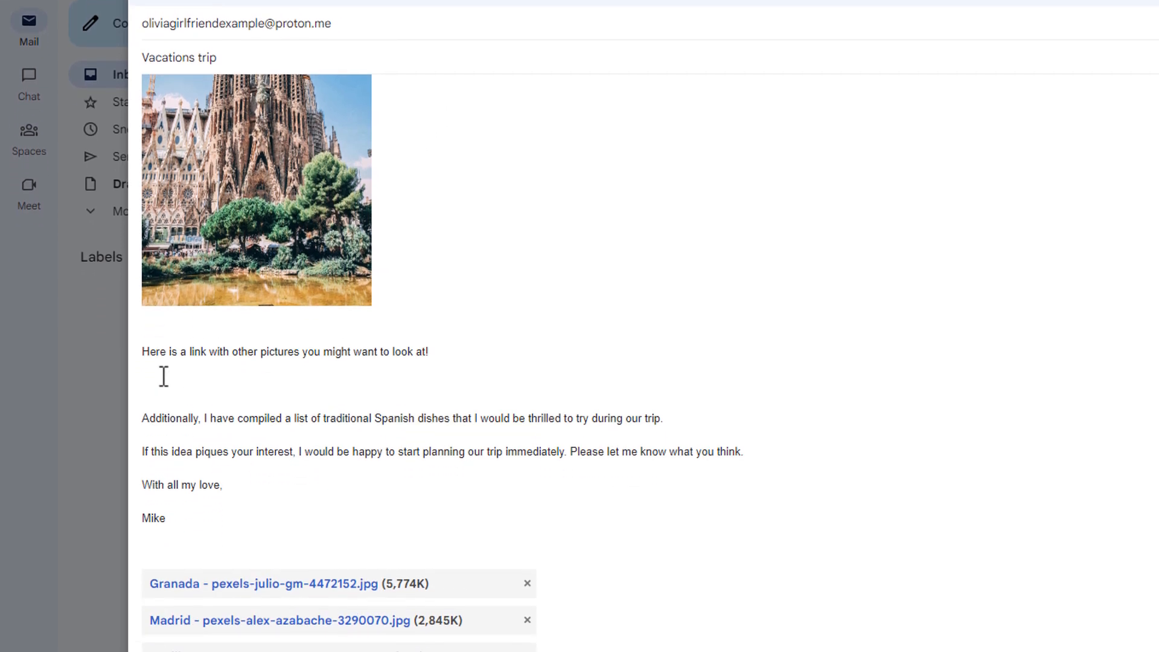
pyautogui.rightClick(158, 382)
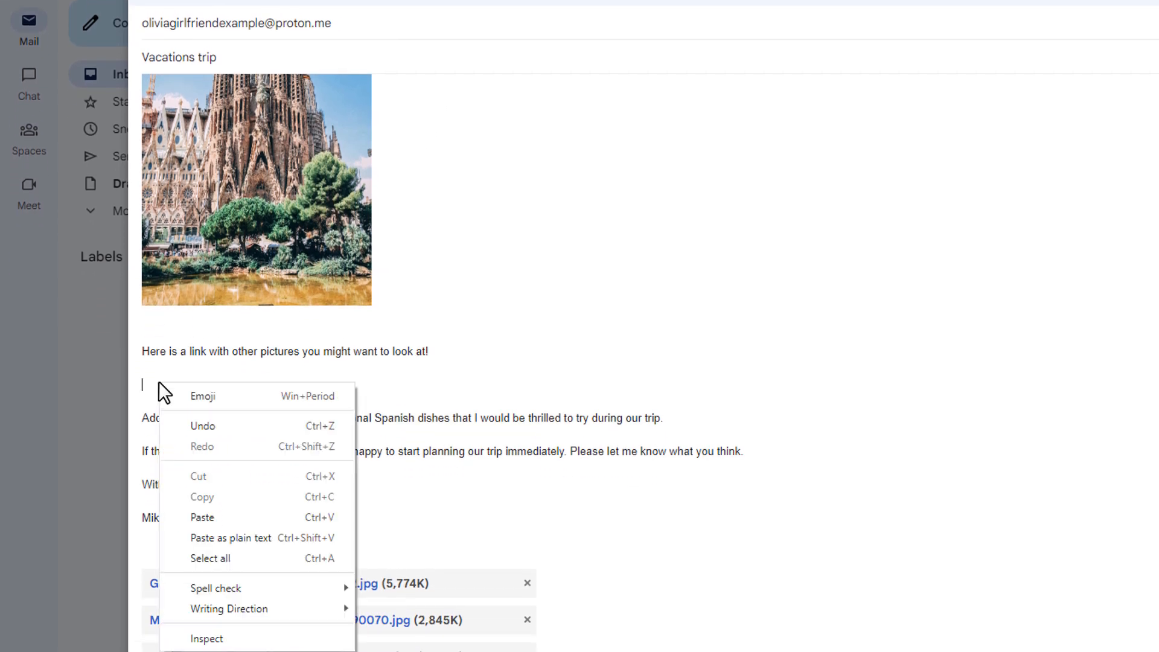
pyautogui.click(234, 520)
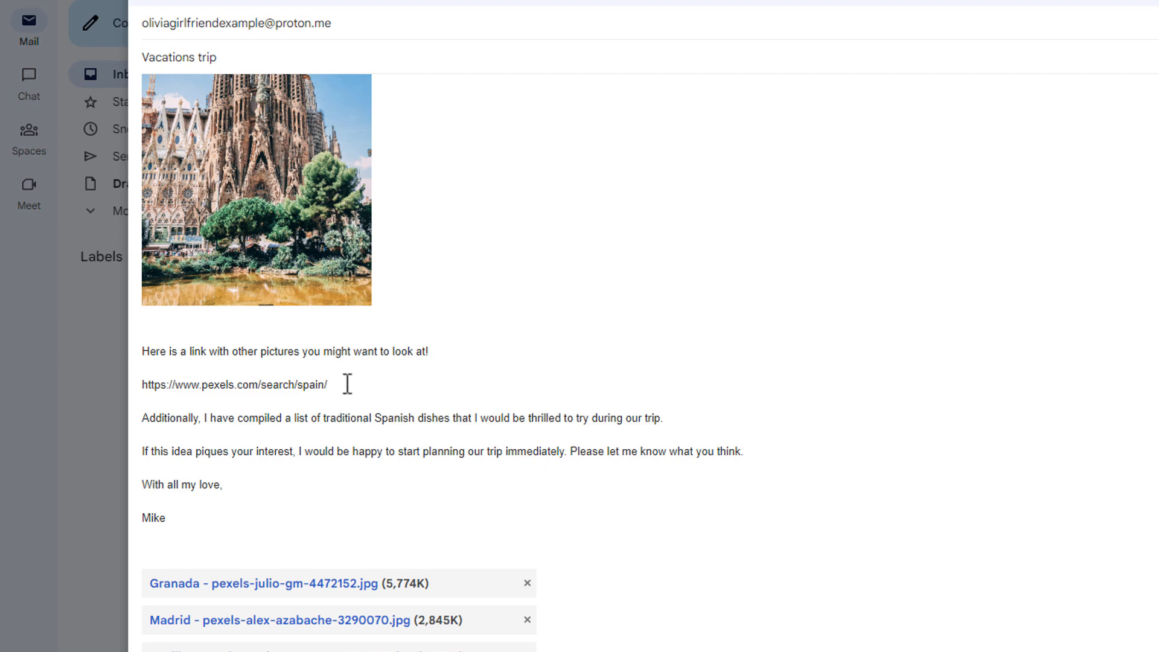
pyautogui.moveTo(346, 384); pyautogui.dragTo(132, 386)
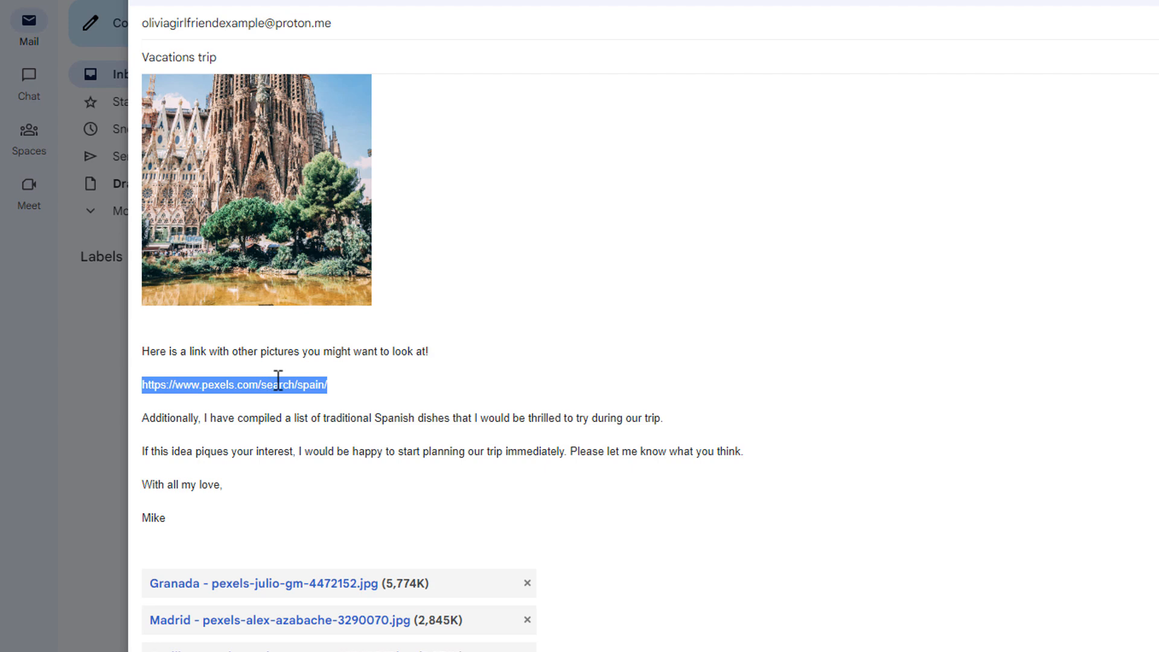
pyautogui.press('BackSpace')
pyautogui.press('BackSpace')
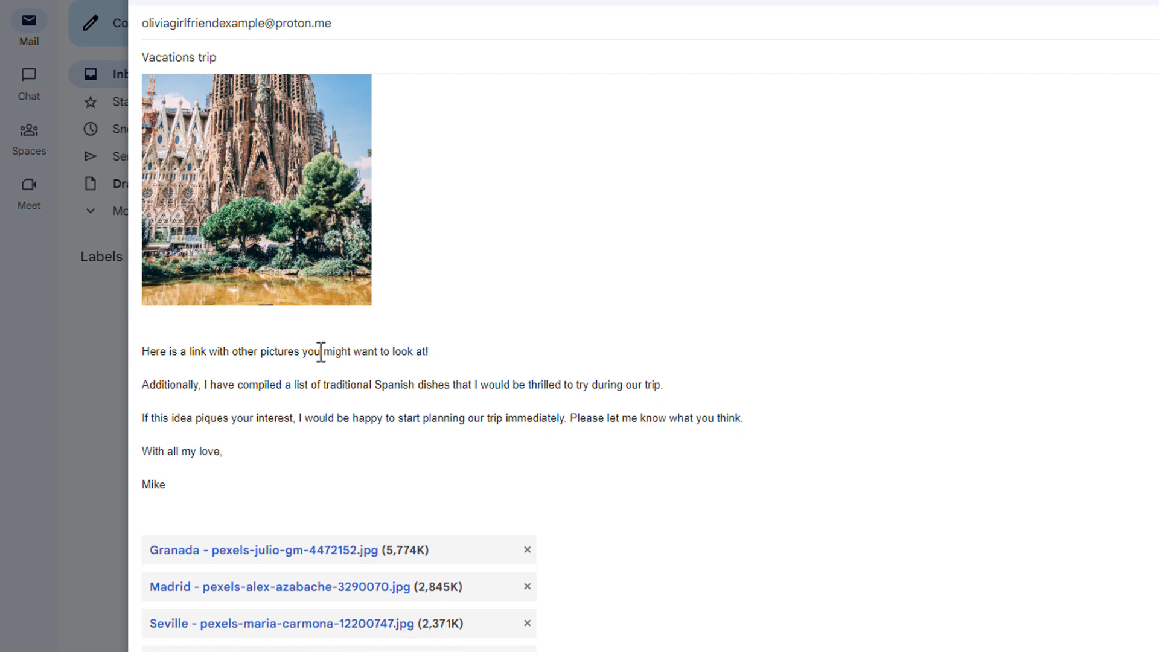
pyautogui.moveTo(430, 351); pyautogui.dragTo(142, 349)
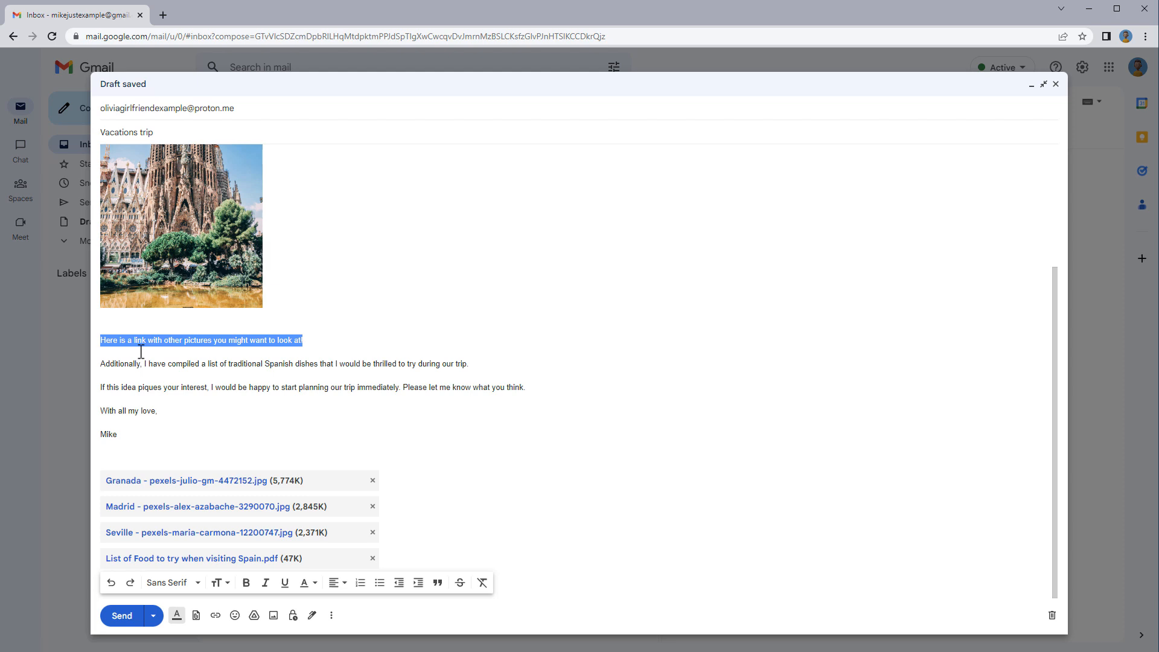
pyautogui.click(214, 616)
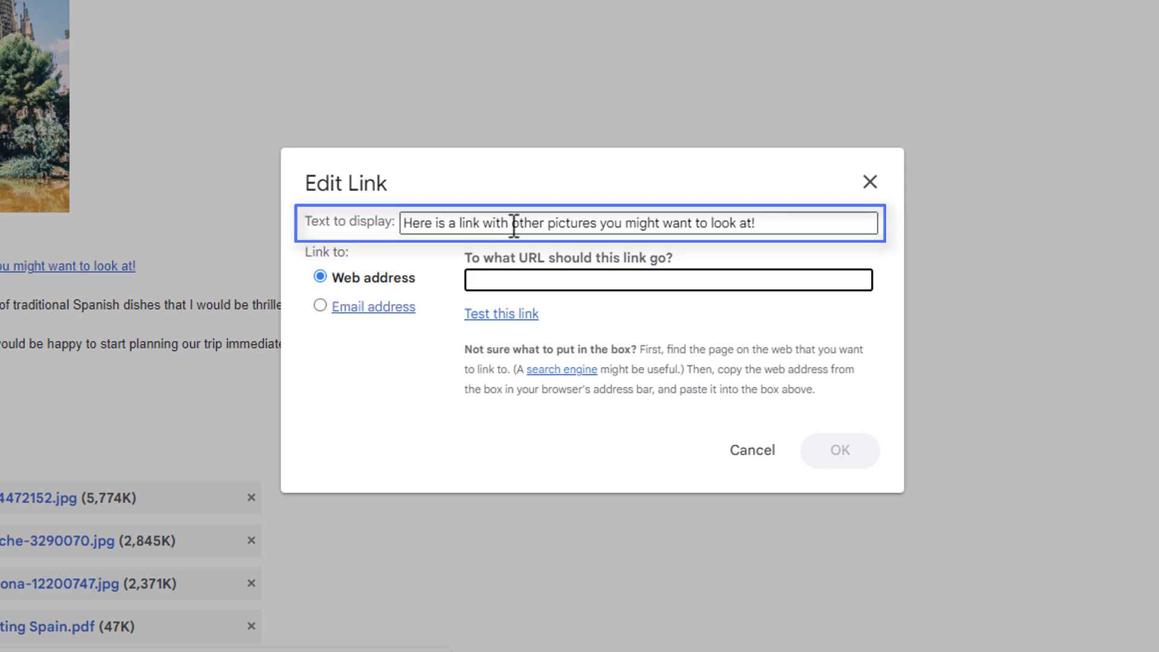
pyautogui.rightClick(634, 284)
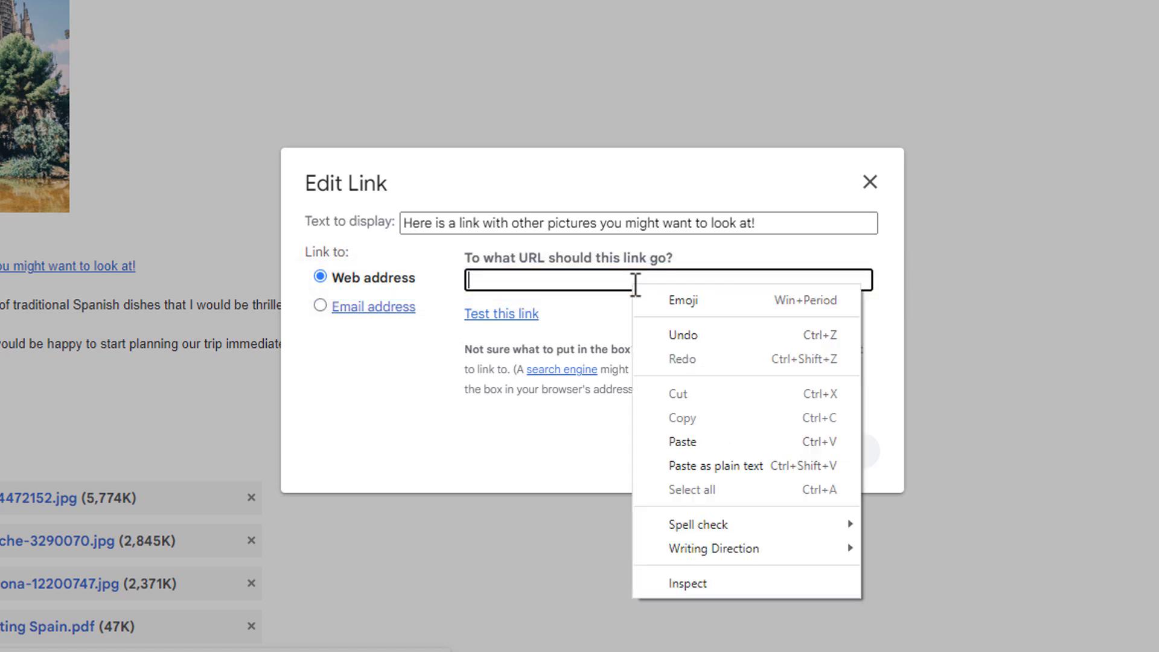
pyautogui.click(682, 442)
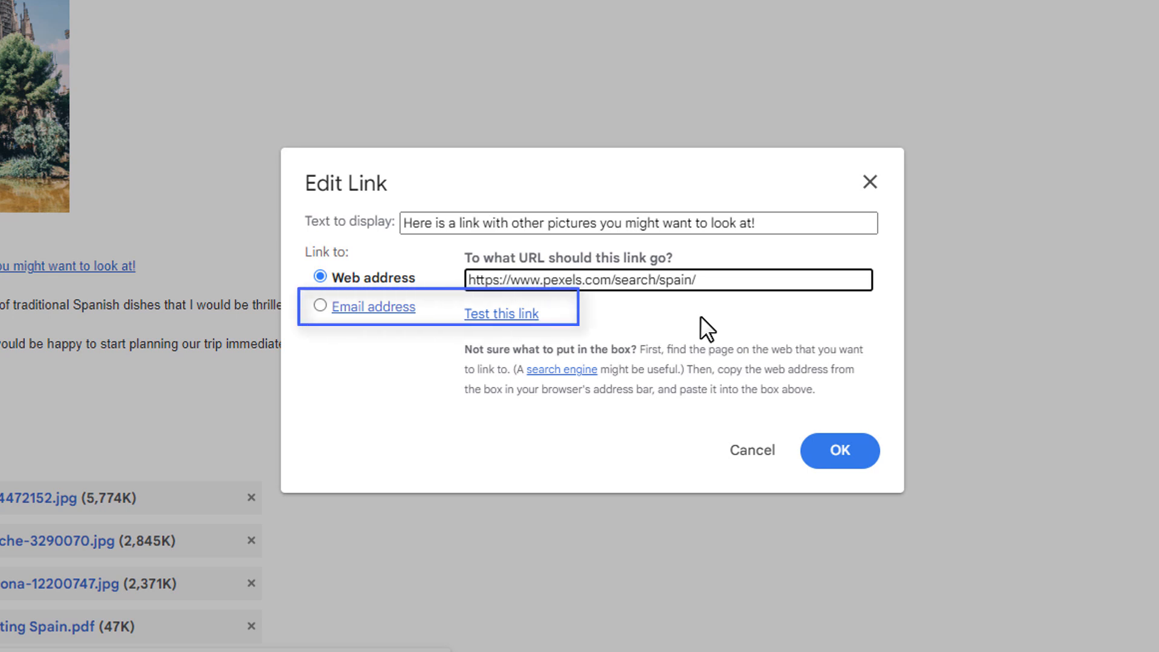
pyautogui.click(839, 457)
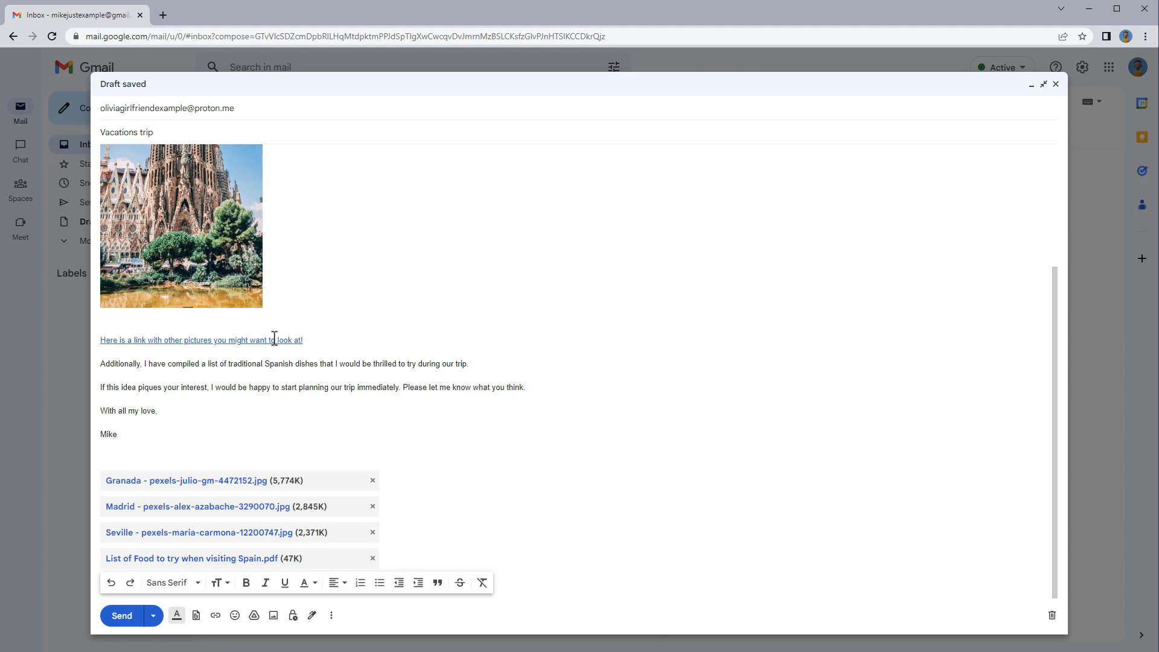
pyautogui.click(273, 338)
pyautogui.click(258, 359)
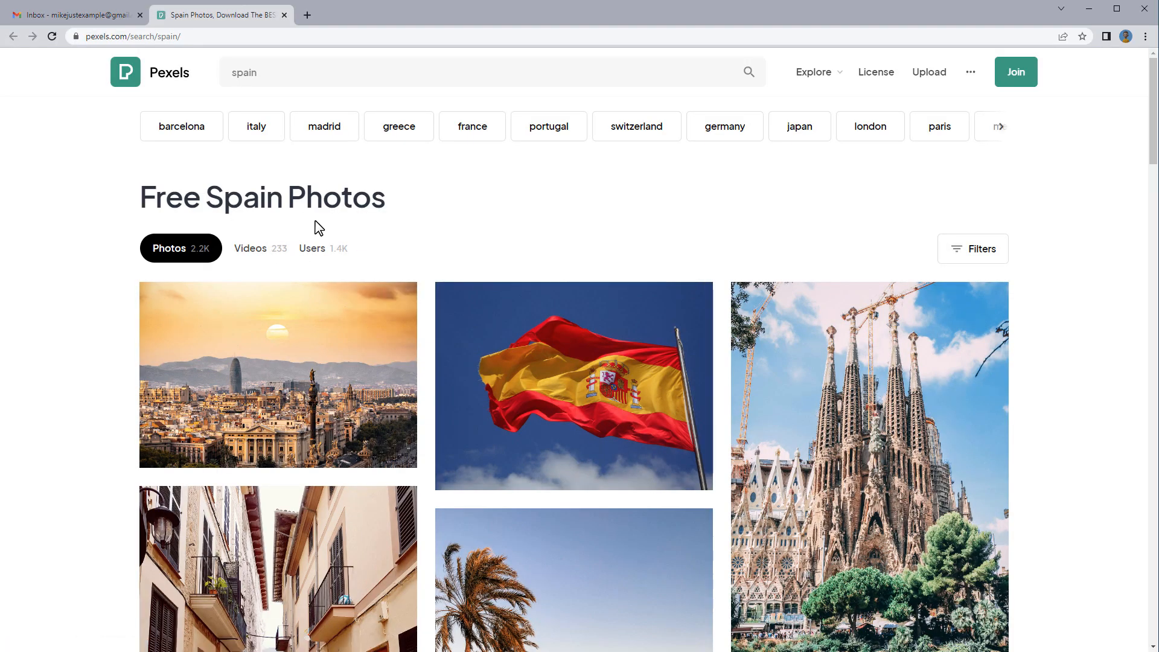
pyautogui.click(283, 15)
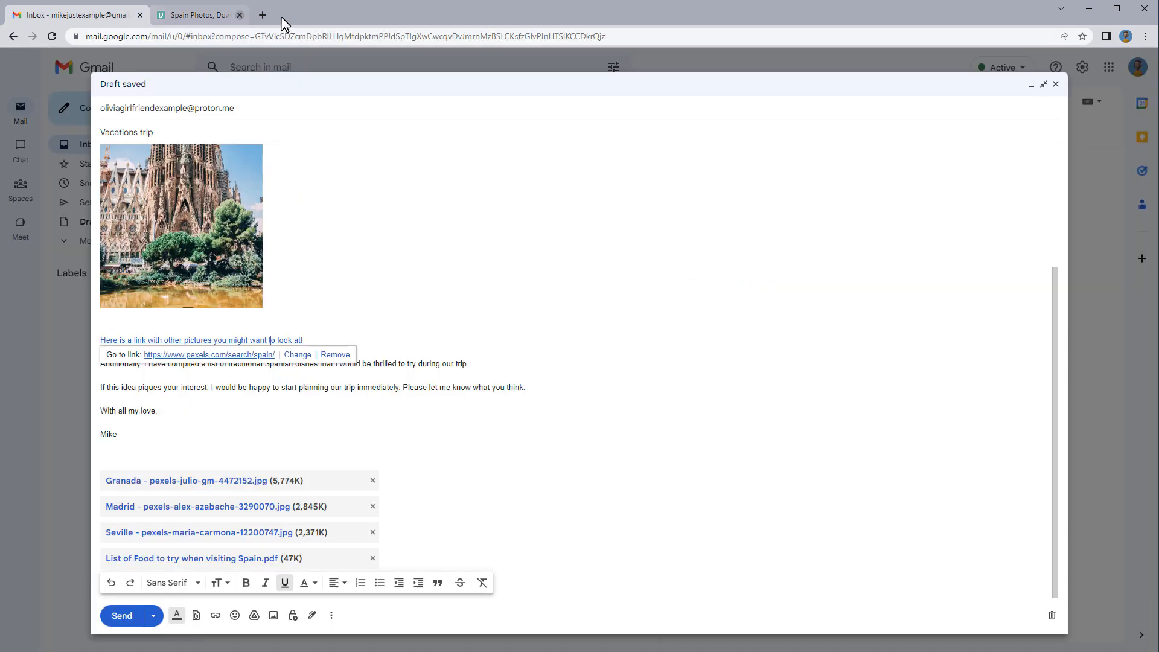
pyautogui.click(395, 251)
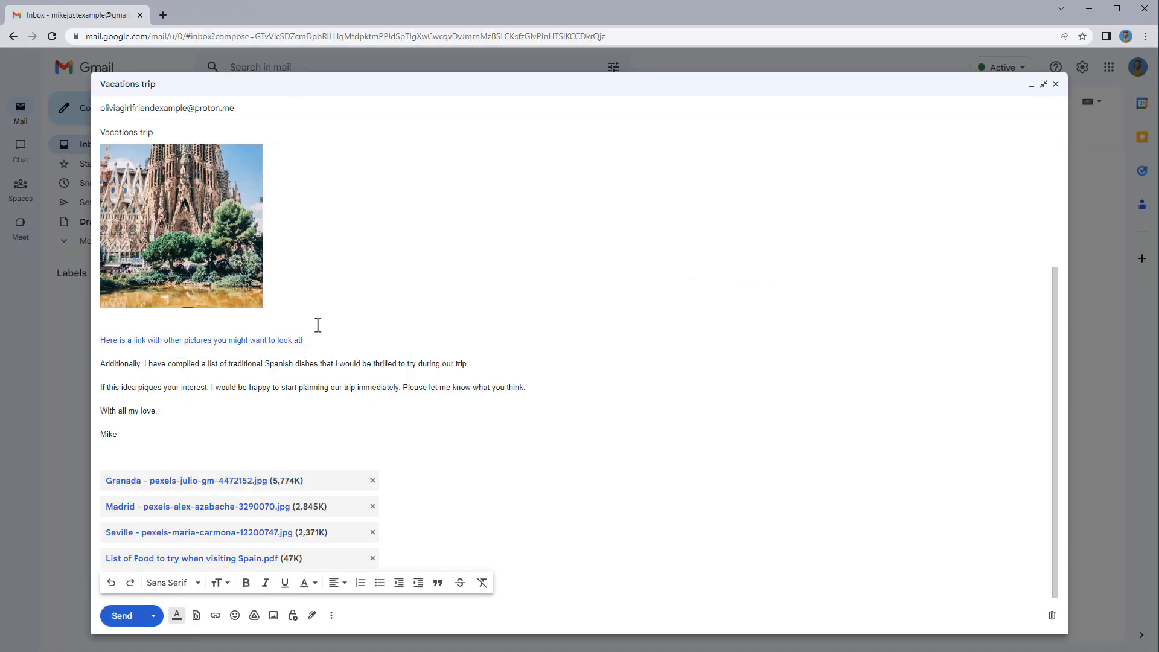
pyautogui.click(283, 340)
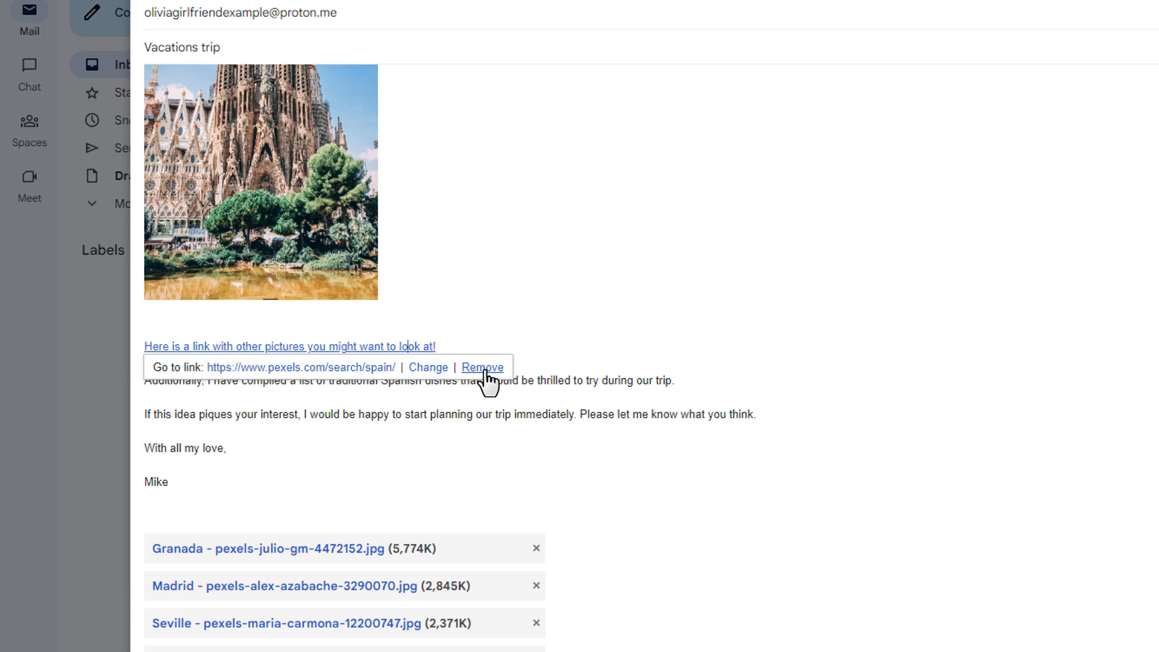
pyautogui.click(464, 494)
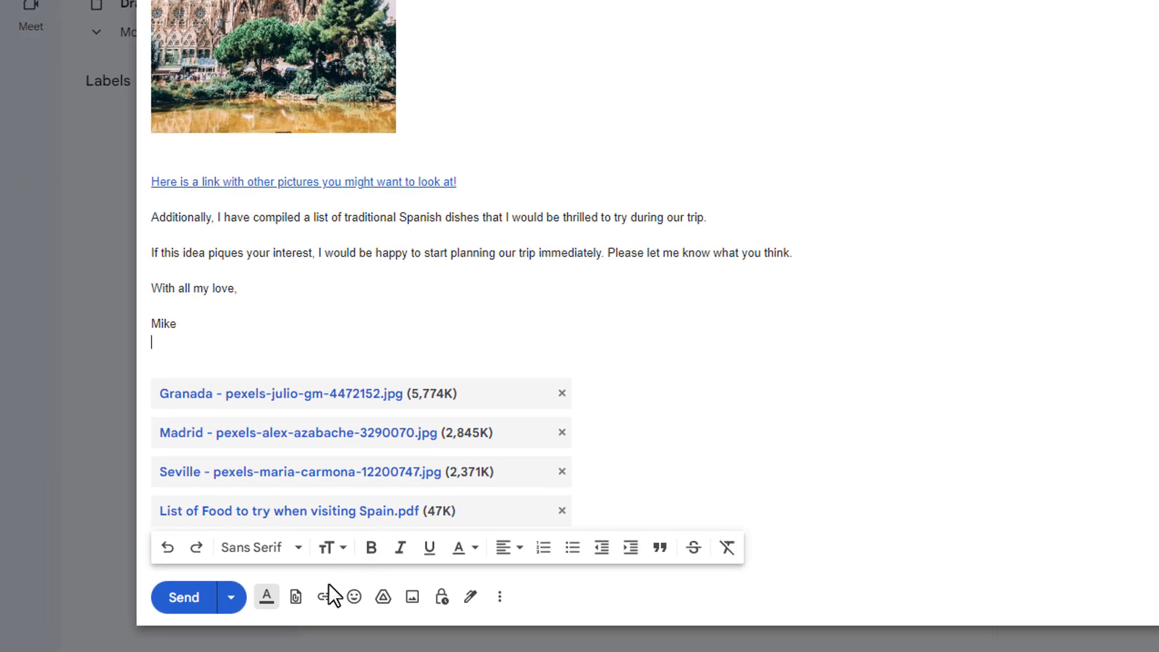
# Attach the Gaudi video pexels-dario-fernandez-ruz-7809653.mp4 from the Vacations folder to the draft
pyautogui.click(296, 597)
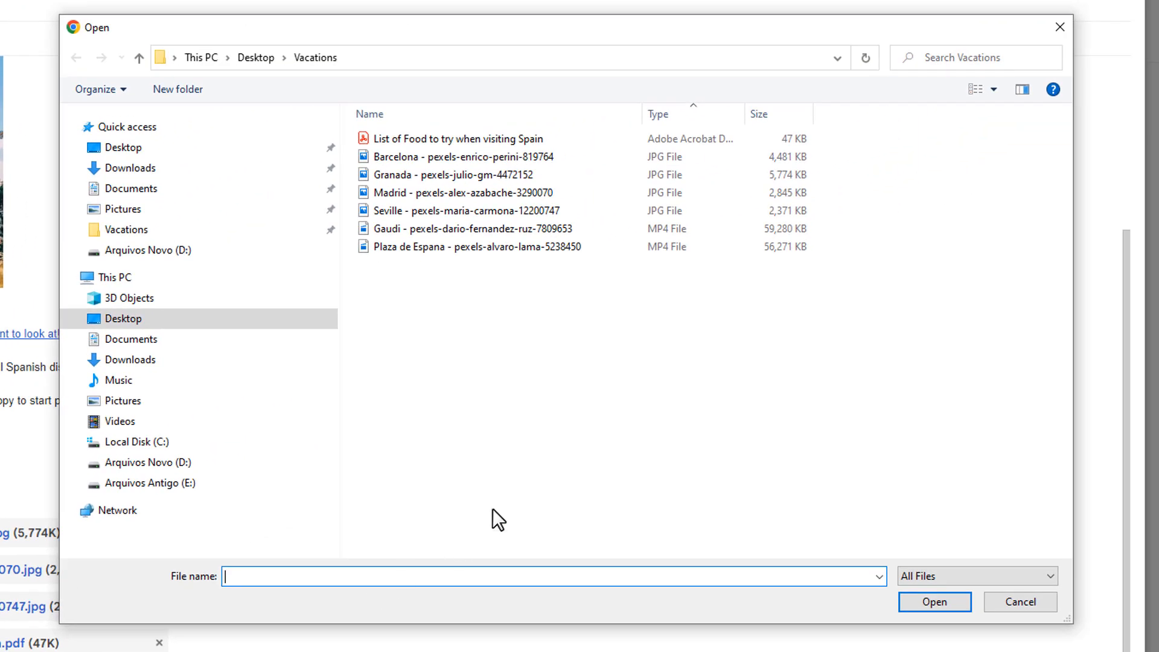
pyautogui.click(594, 230)
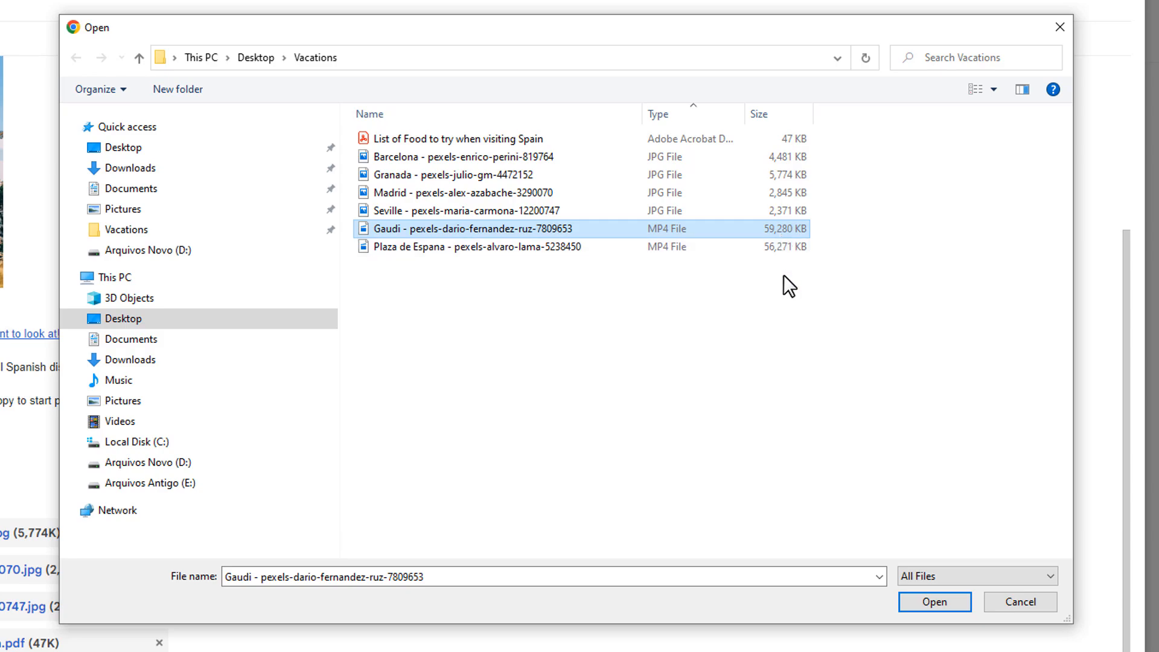
pyautogui.click(935, 600)
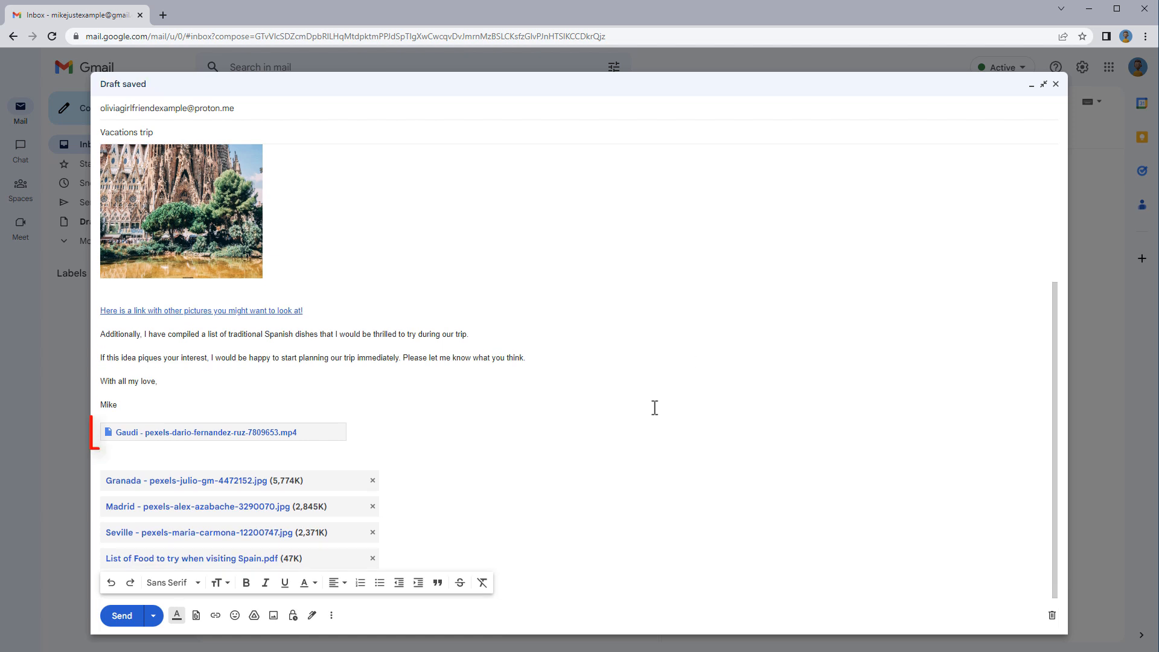
pyautogui.moveTo(336, 440)
# Minimize the Vacations trip draft and open Google Drive in a new tab
pyautogui.click(1030, 88)
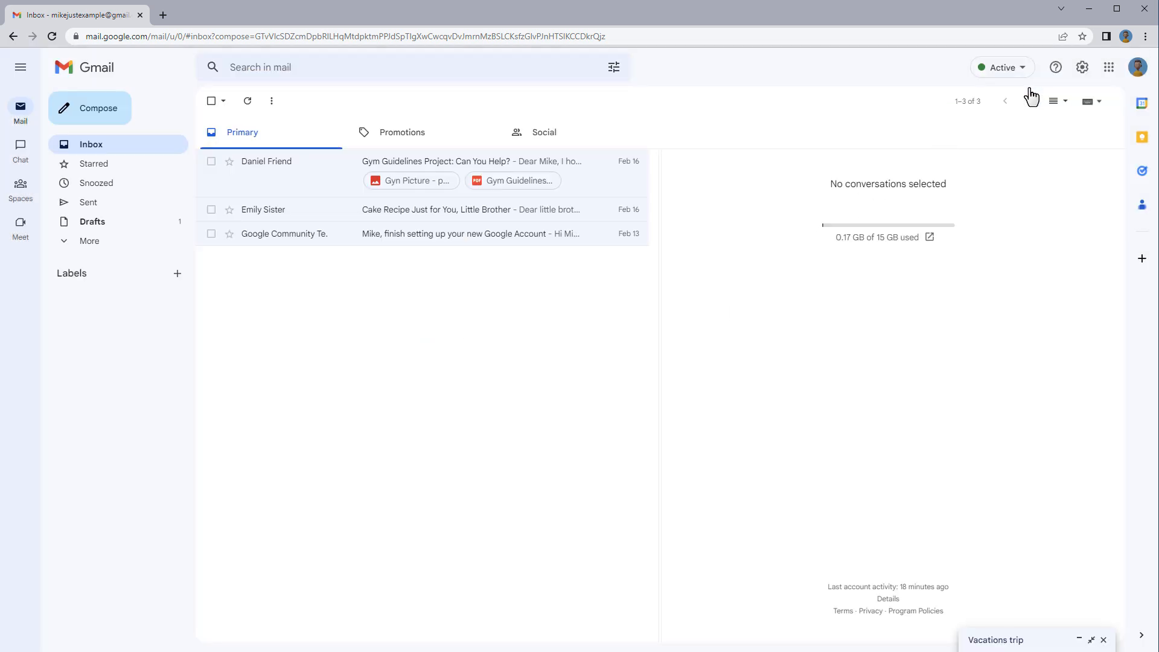
pyautogui.click(1108, 67)
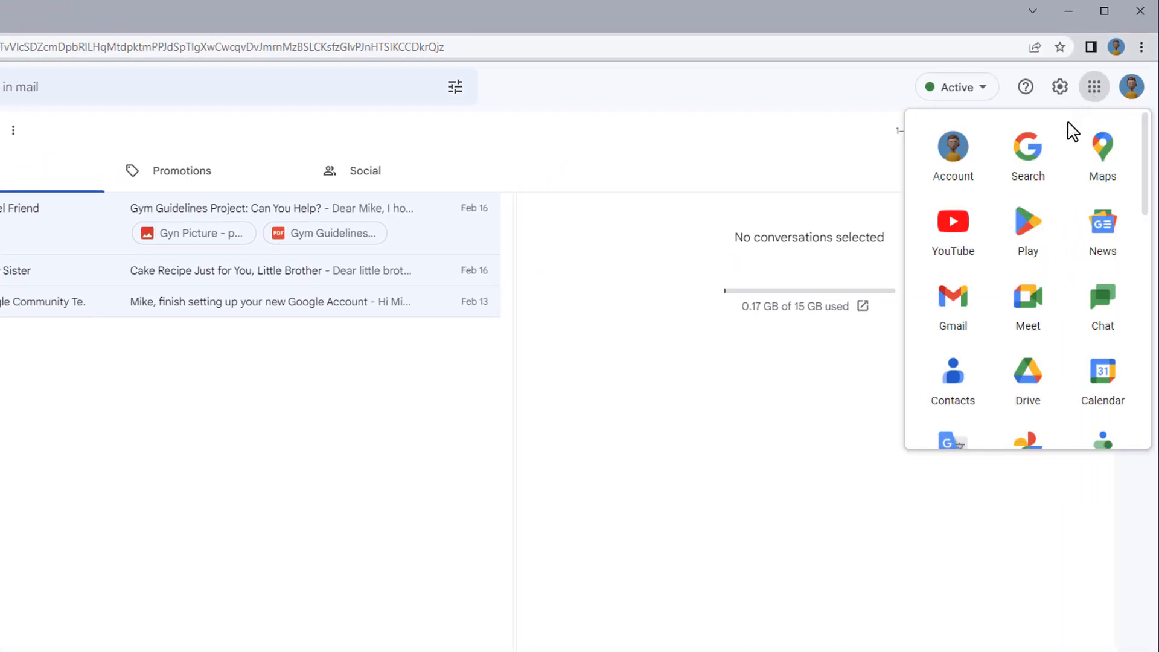
pyautogui.click(1029, 380)
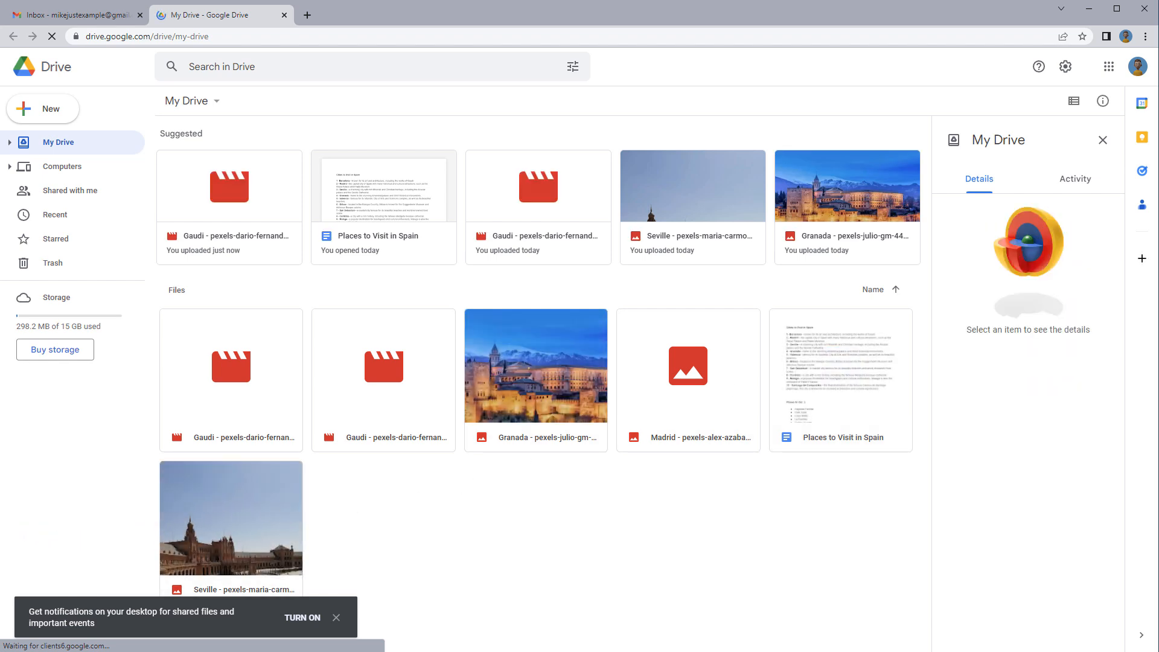
# Drag the Plaza de Espana MP4 from the Vacations folder into My Drive, then return to Gmail
pyautogui.hotkey('alt', 'Tab')
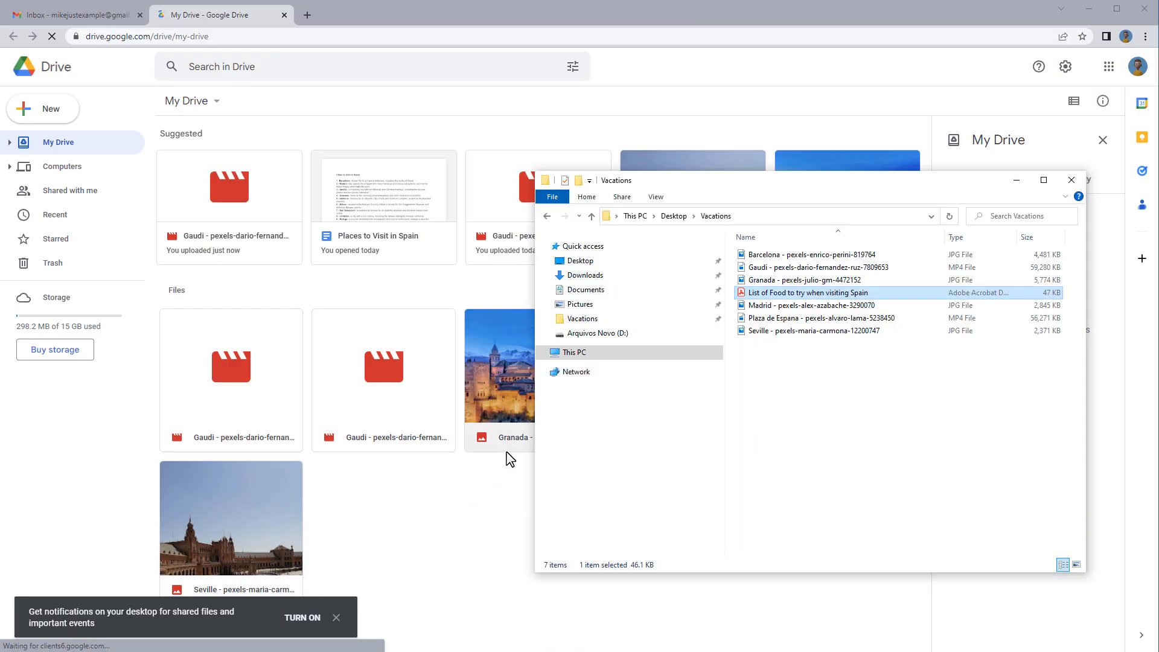
pyautogui.click(820, 325)
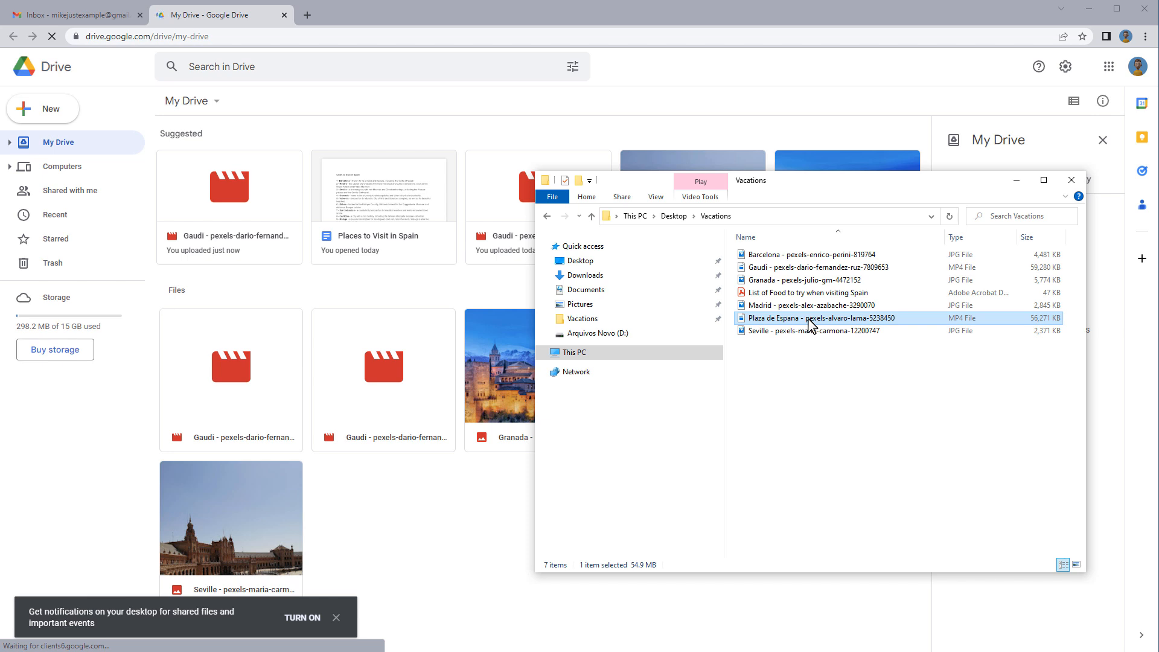
pyautogui.moveTo(810, 325); pyautogui.dragTo(460, 504)
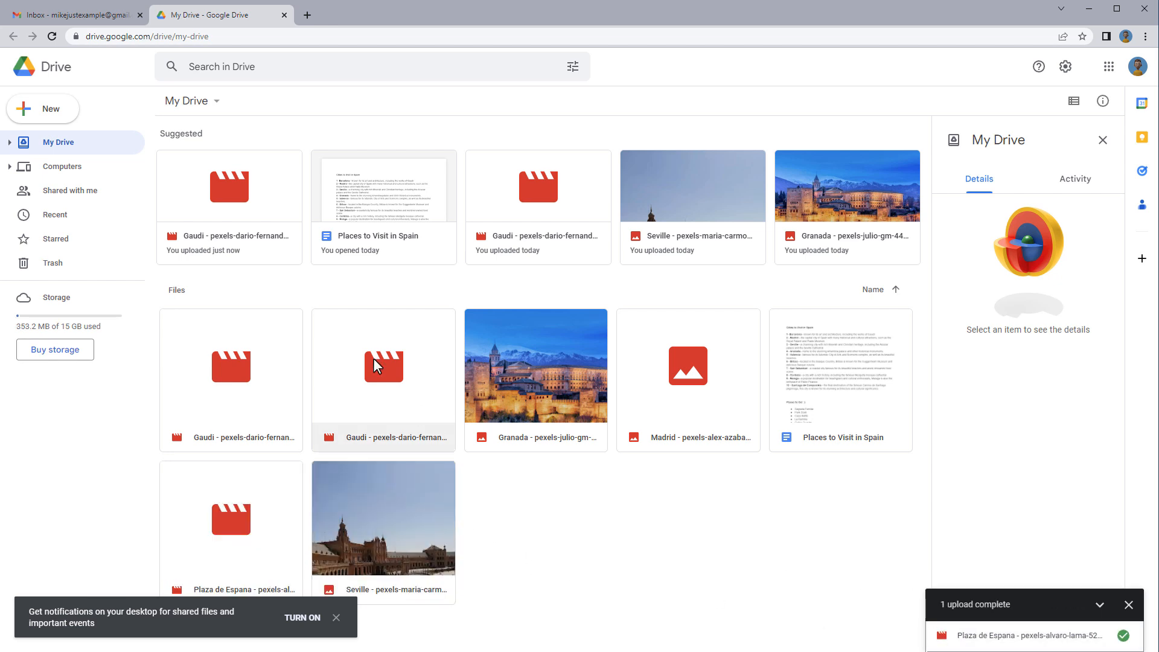
pyautogui.click(88, 17)
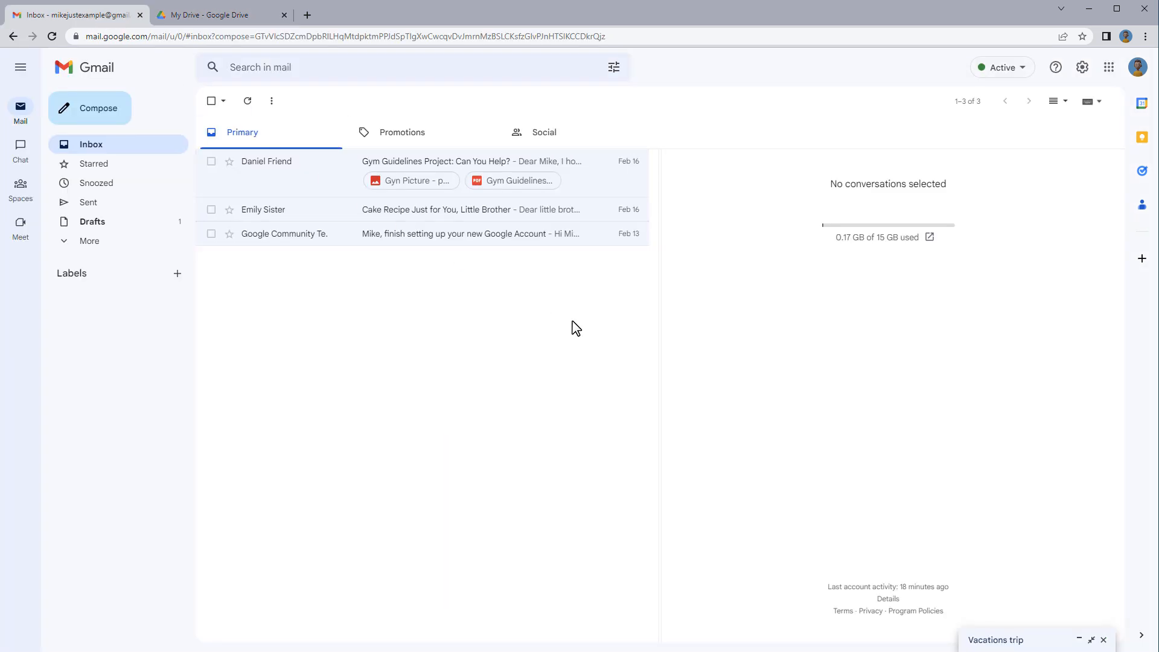
# Reopen the Vacations trip draft and add two blank lines below the signature
pyautogui.click(1077, 641)
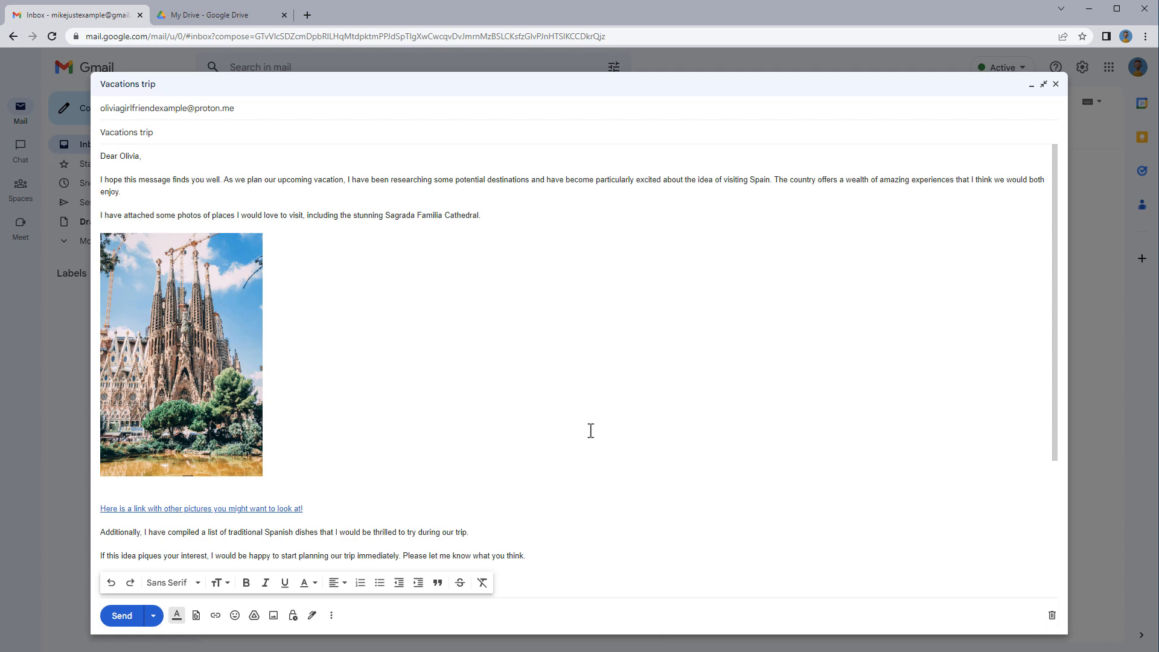
pyautogui.scroll(-3, 183, 408)
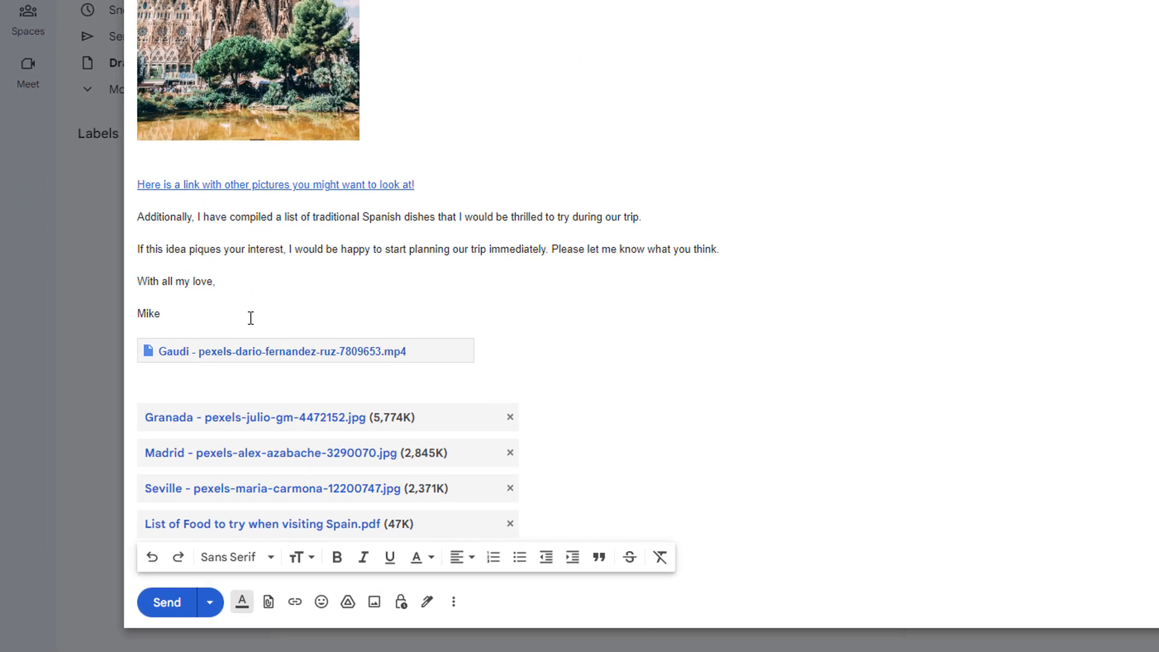
pyautogui.press('Return')
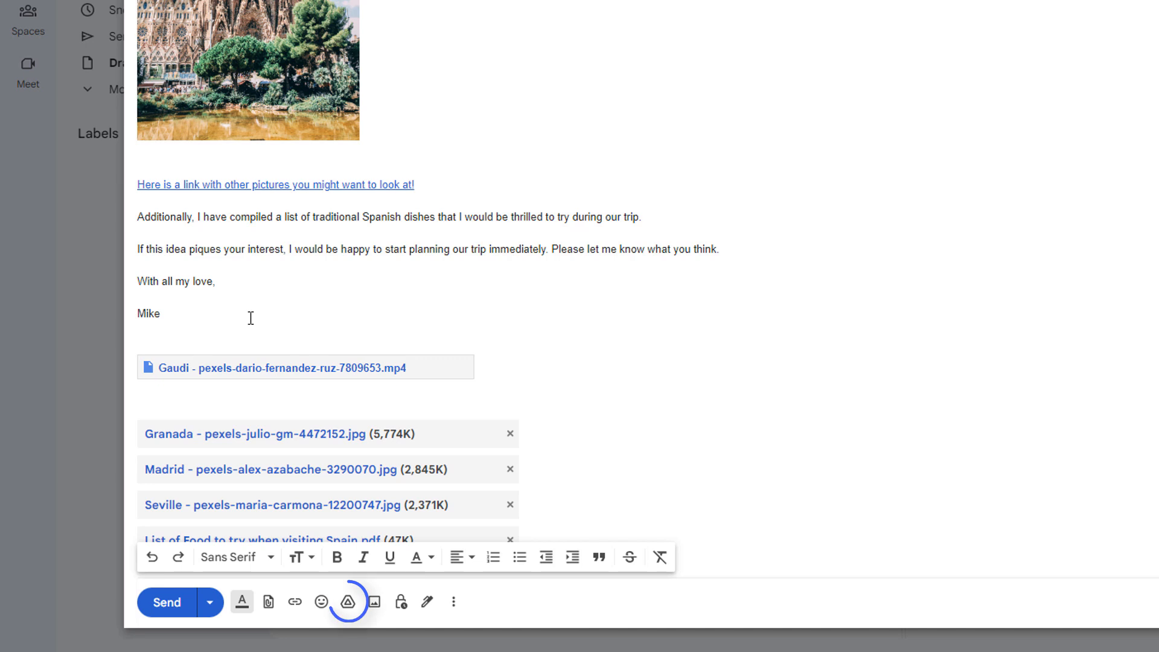
pyautogui.press('Return')
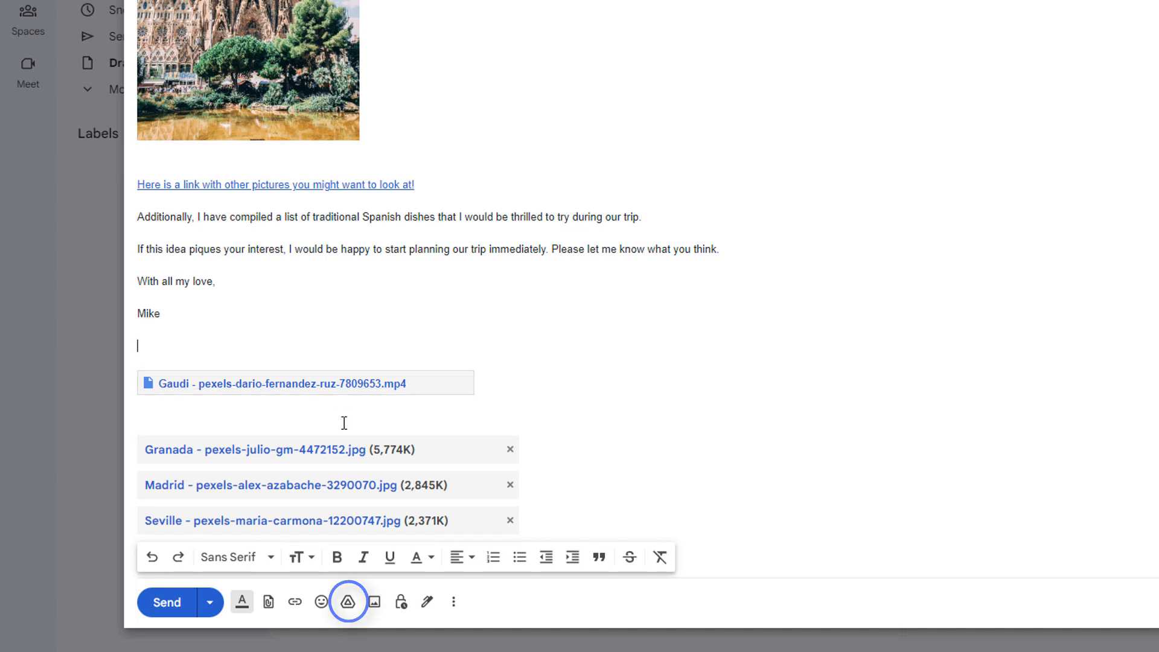
# Insert Drive links to the Plaza de Espana video and the Places to Visit in Spain document
pyautogui.click(347, 604)
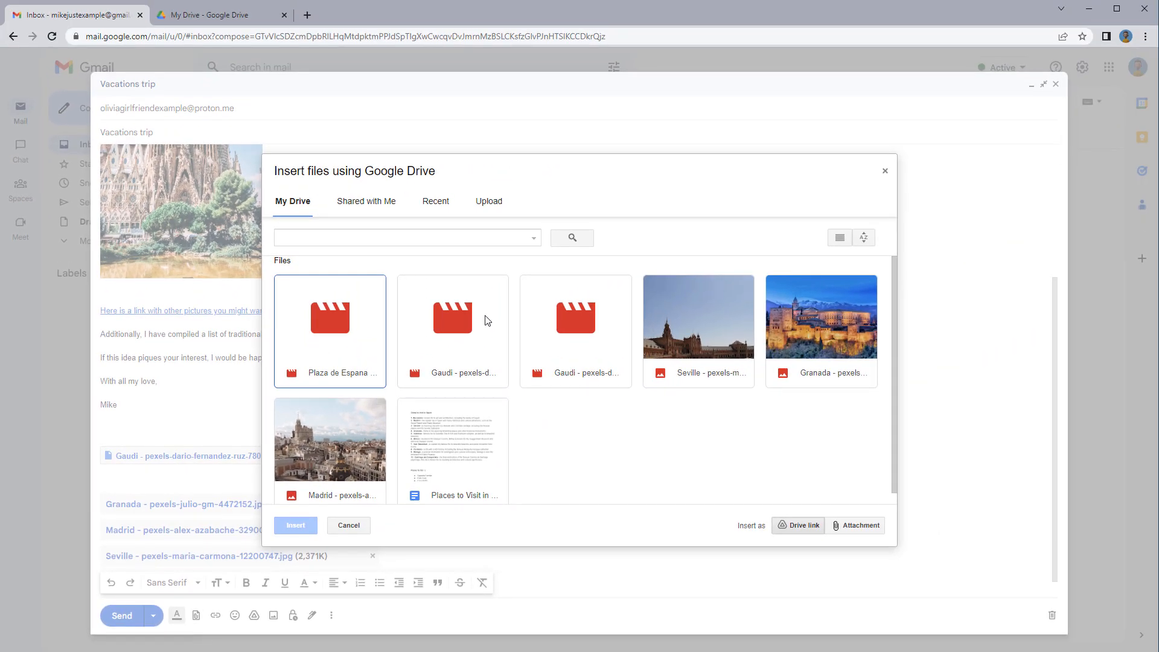
pyautogui.click(460, 238)
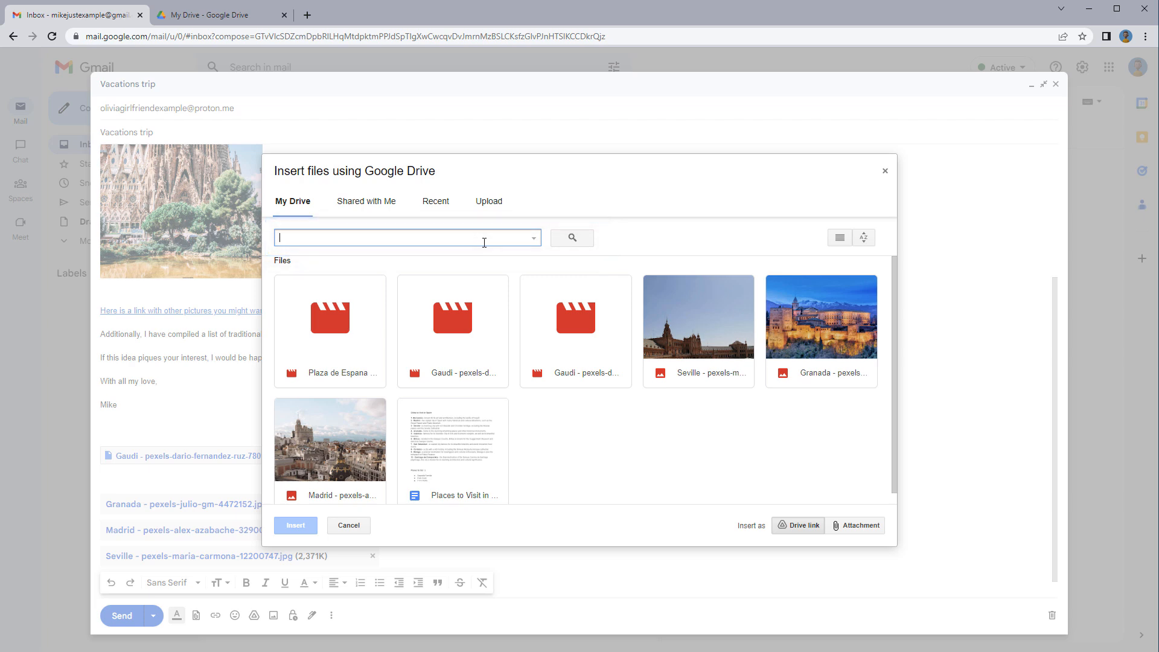
pyautogui.click(348, 329)
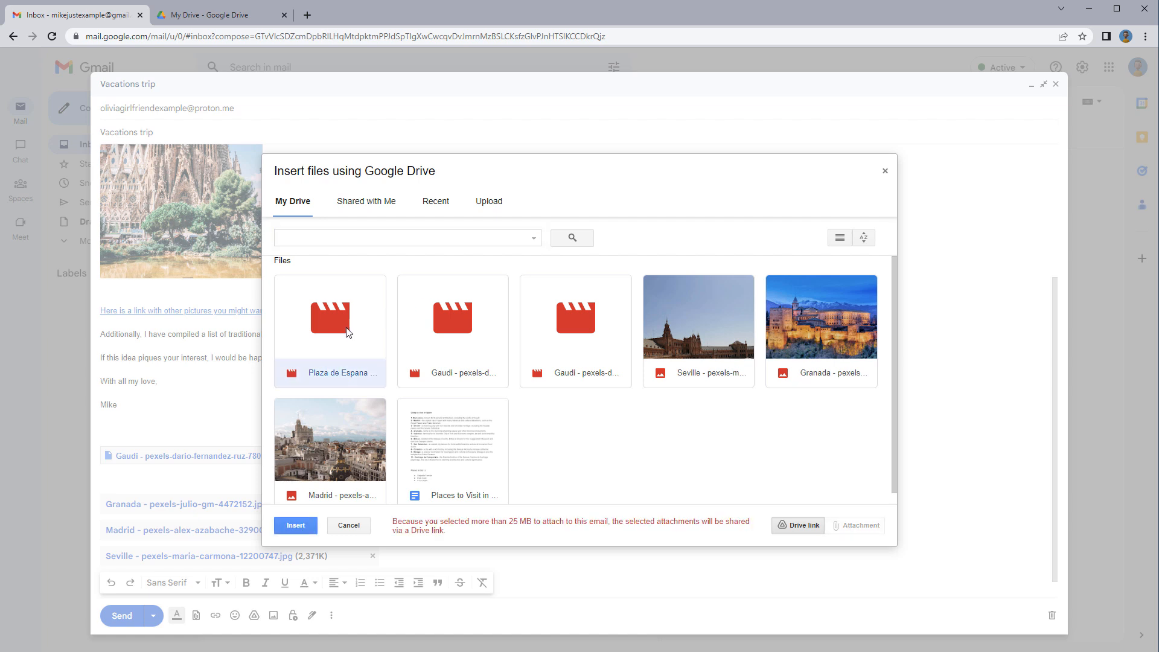
pyautogui.click(453, 447)
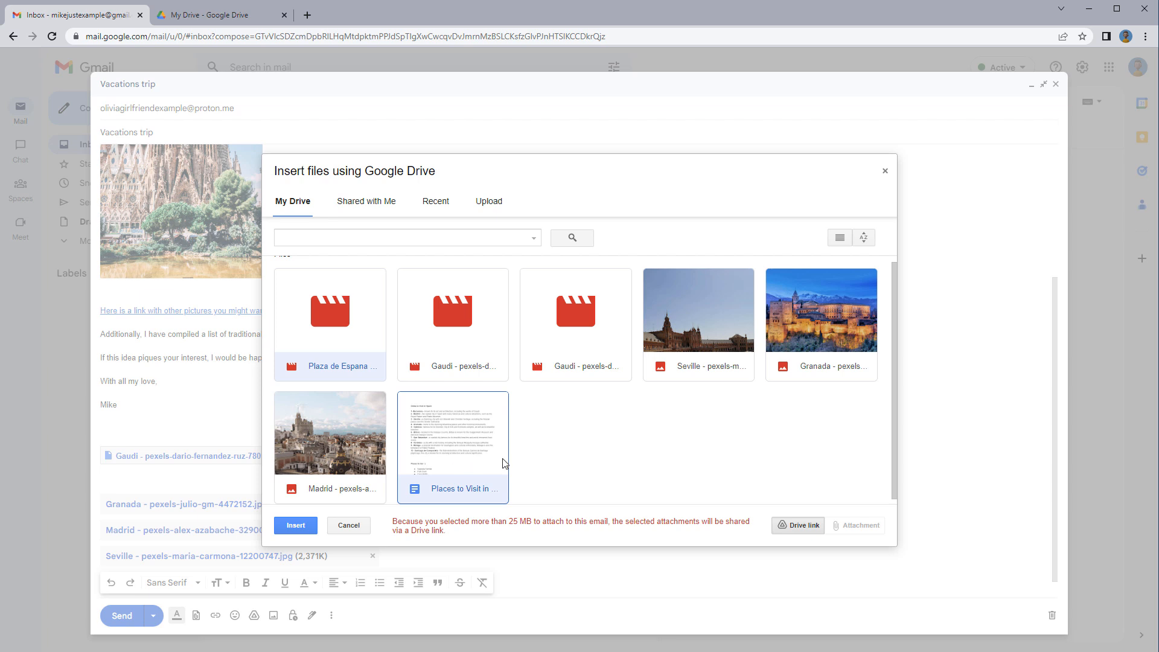
pyautogui.click(307, 533)
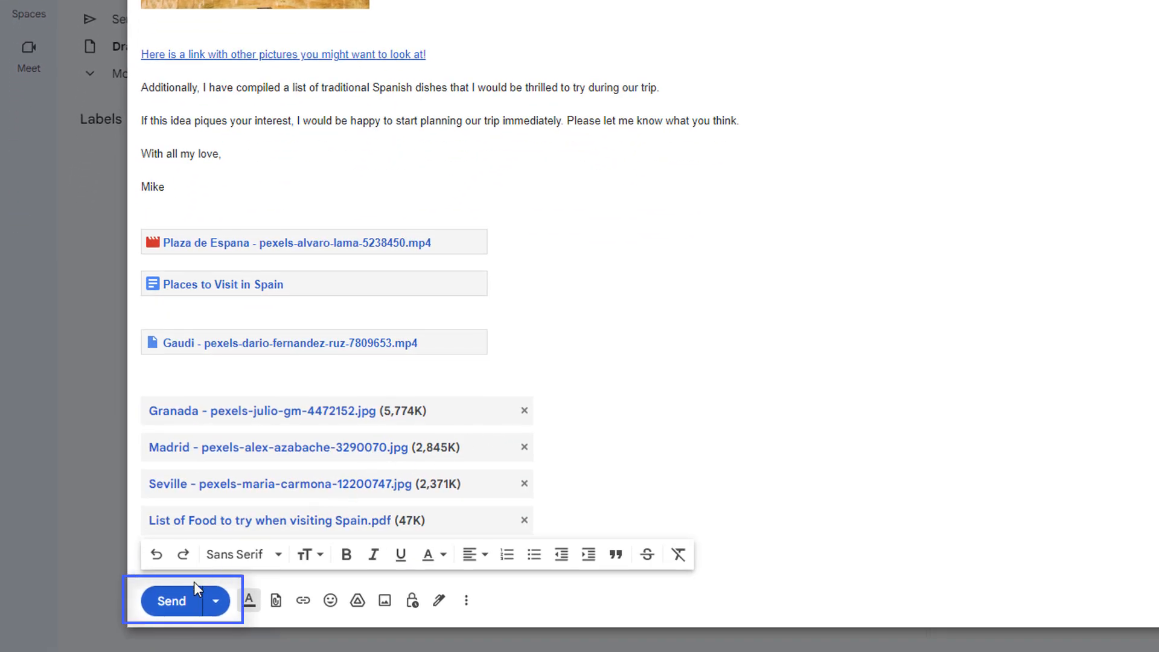
# Send the email, keeping 'Allow anyone with the link to view' for the shared videos
pyautogui.click(181, 602)
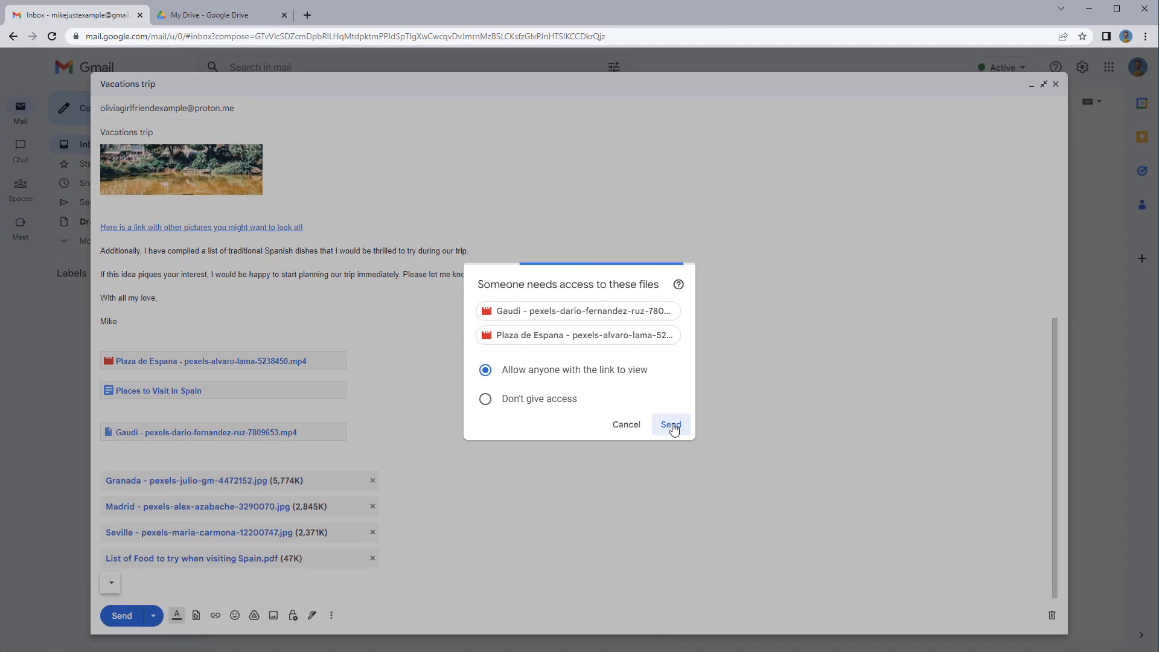
pyautogui.click(734, 462)
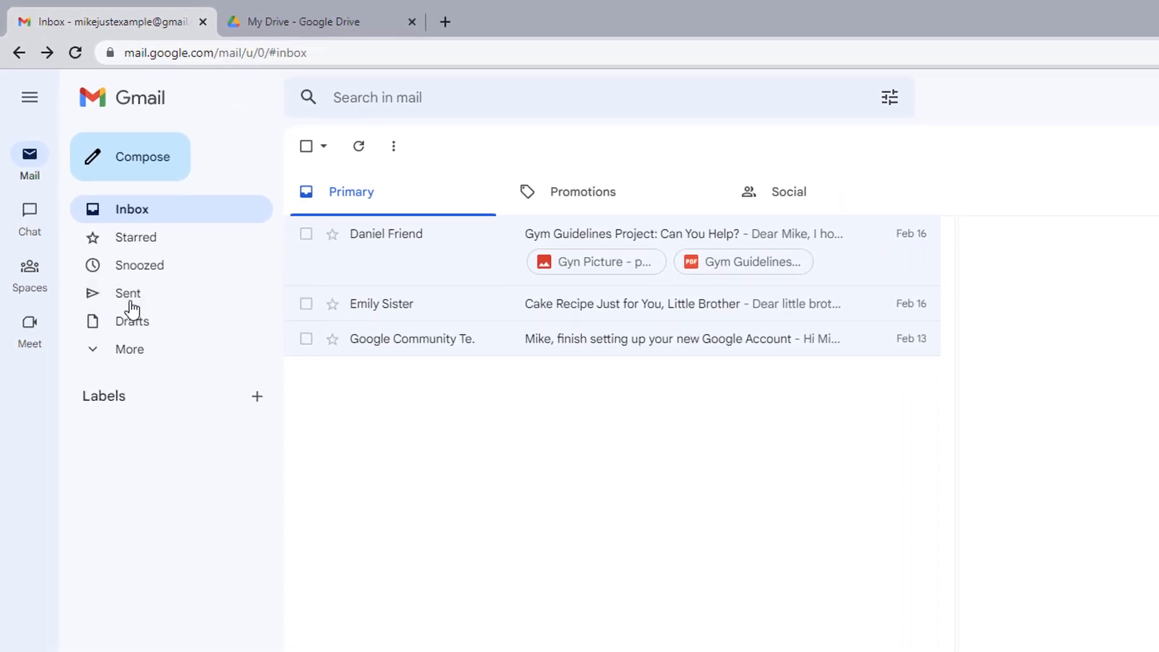
# Open the Vacations trip message from the Sent folder and scroll through its photo, links and attachments
pyautogui.click(128, 295)
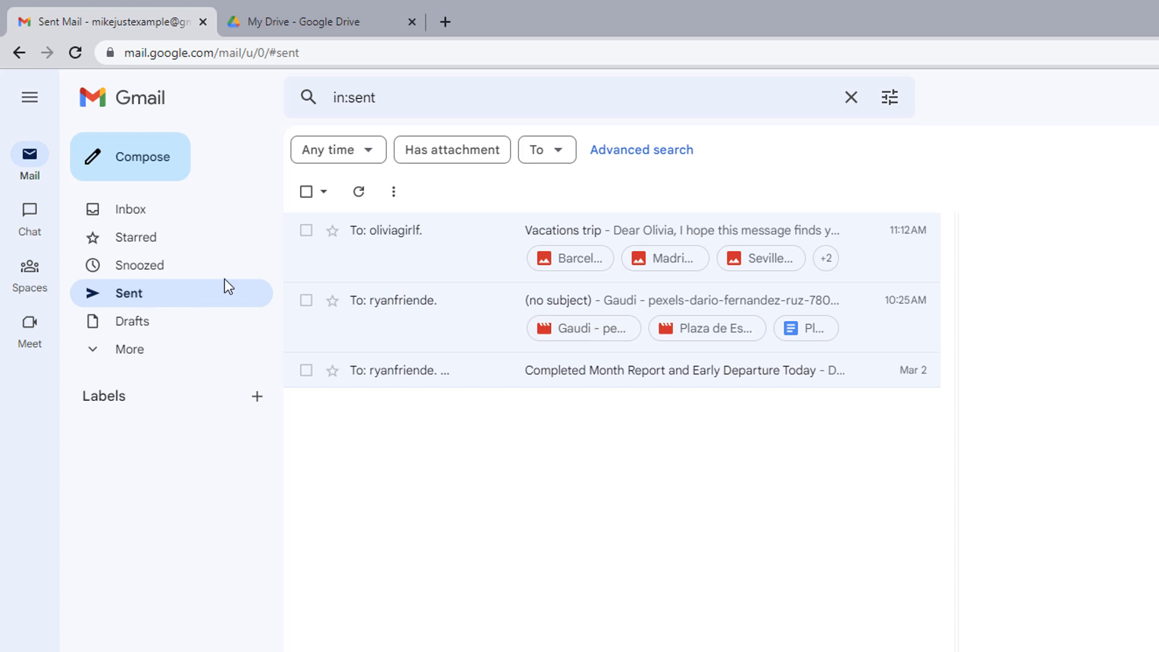
pyautogui.click(441, 254)
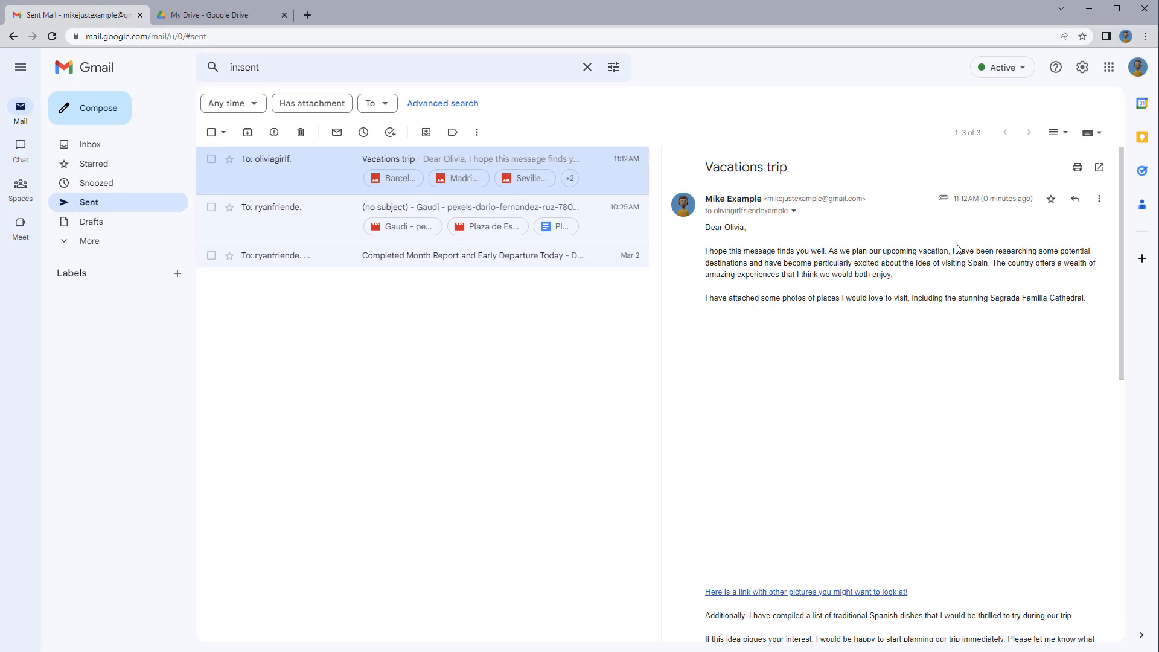
pyautogui.scroll(-4, 957, 248)
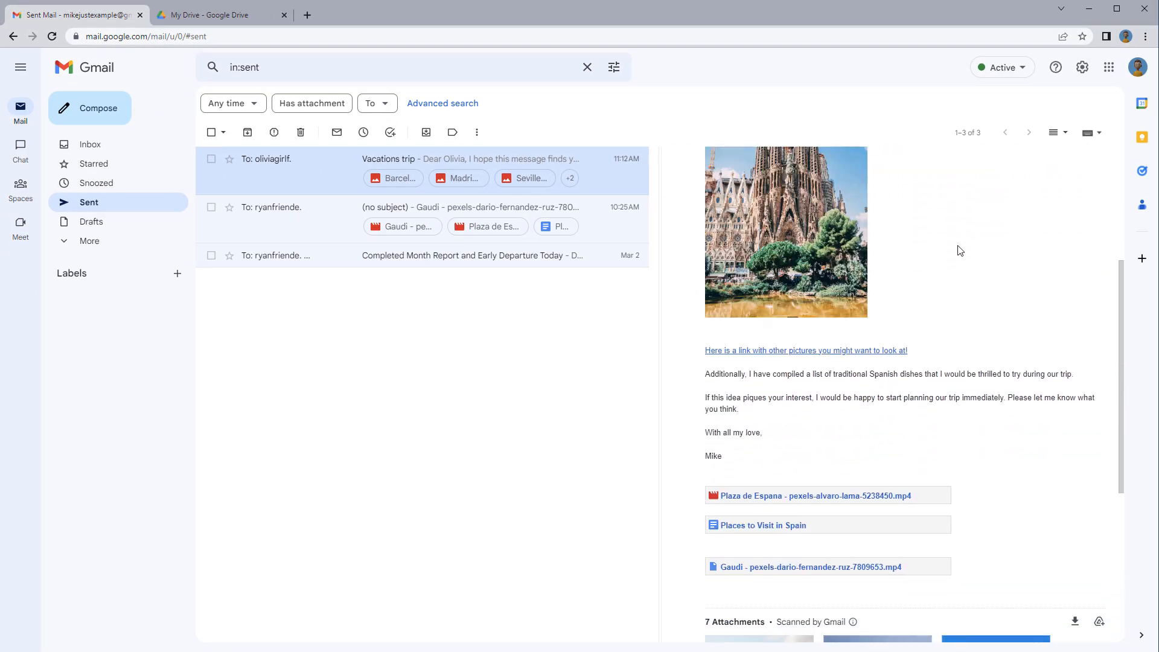
pyautogui.scroll(-5, 960, 250)
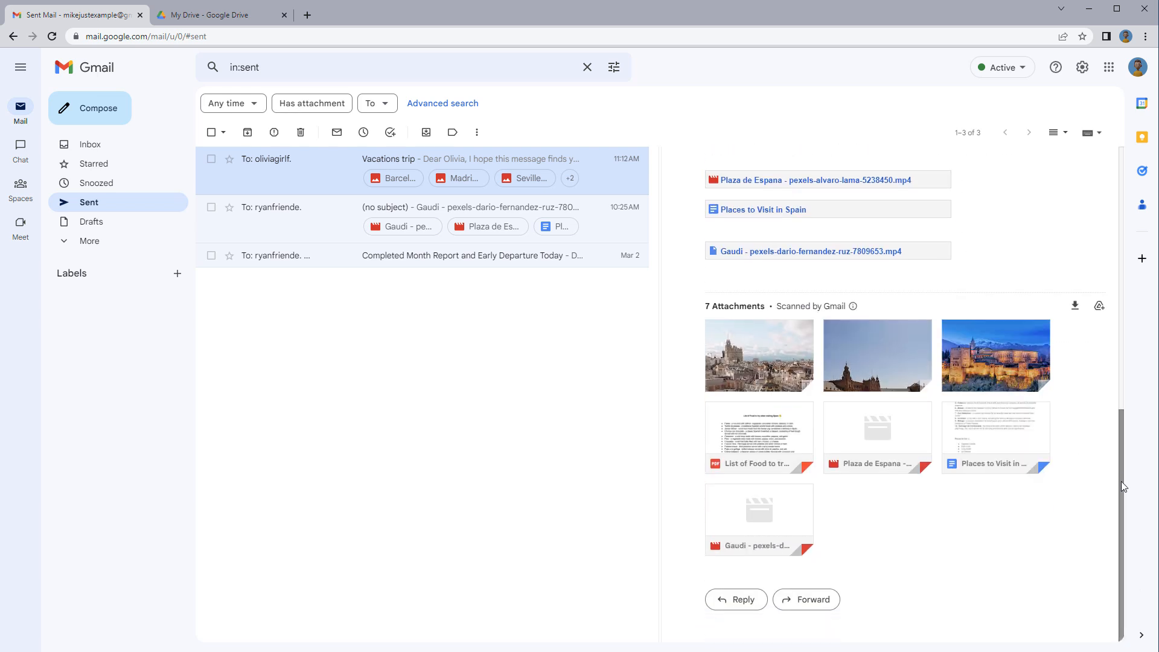
pyautogui.moveTo(1121, 481); pyautogui.dragTo(1091, 216)
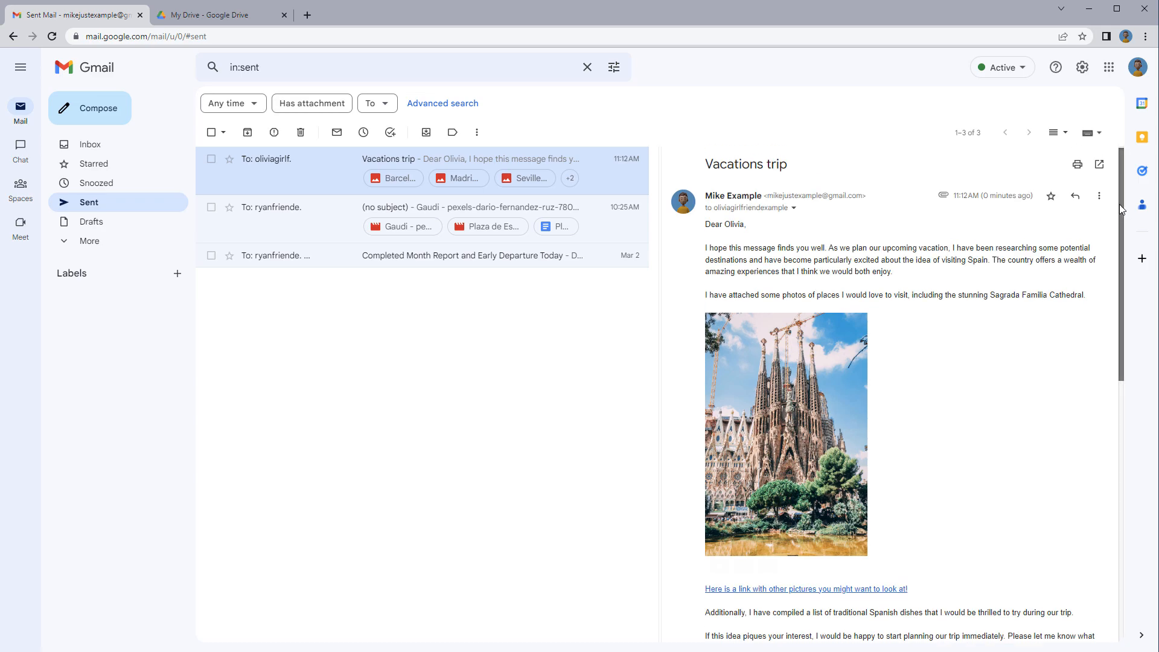